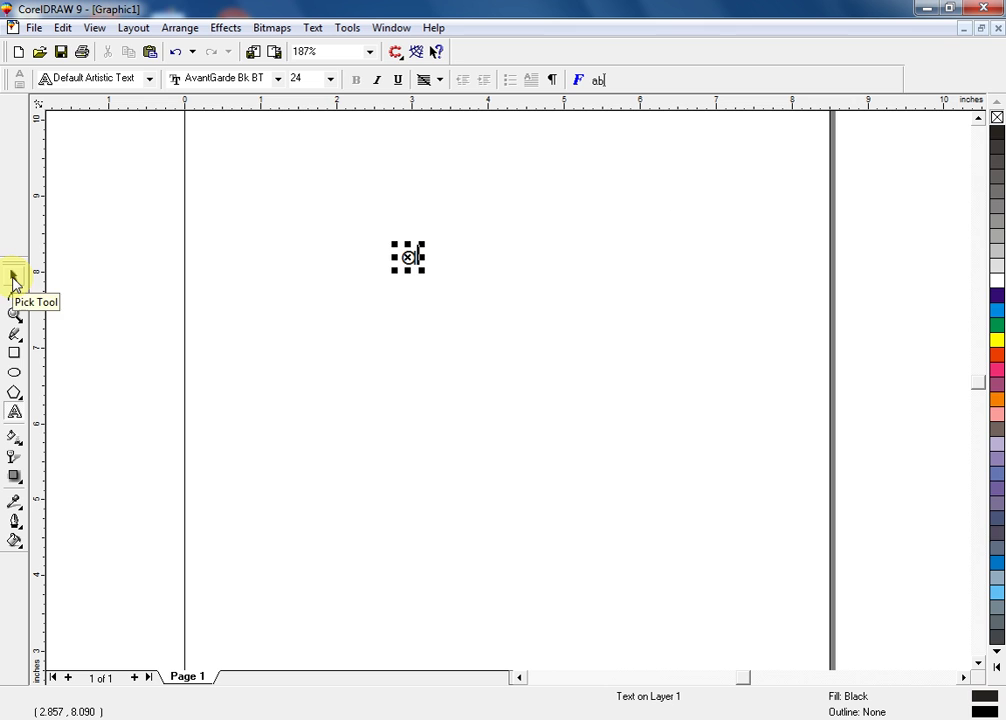
- Select the text object and set its font to Balloon Bd BT
{"action": "left_click", "coordinate": [14, 278]}
{"action": "left_click", "coordinate": [366, 80]}
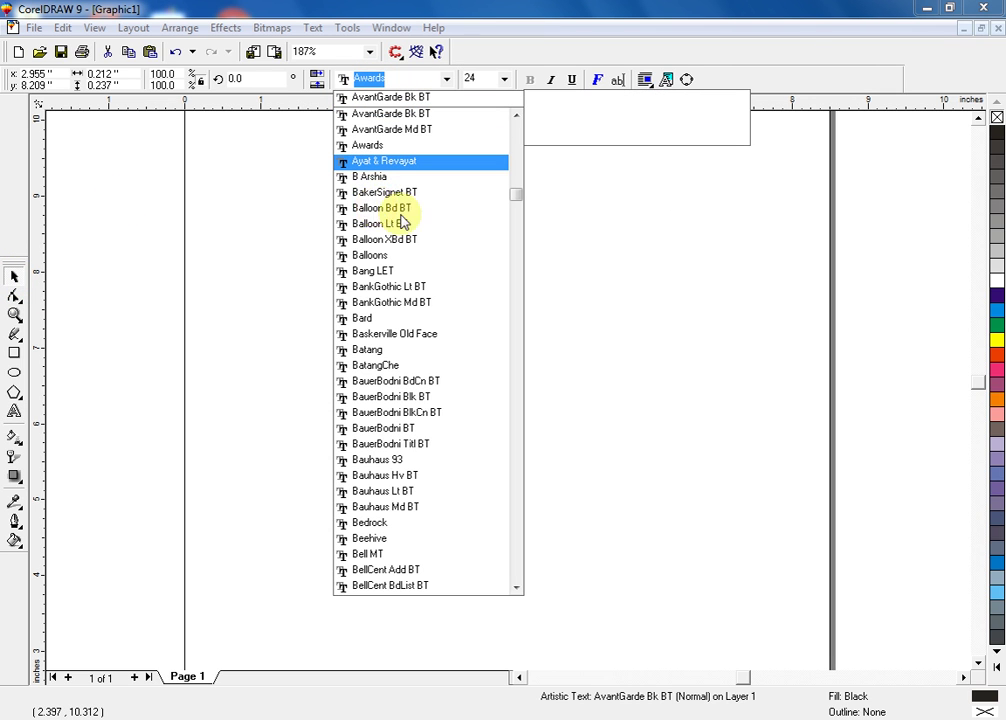
{"action": "left_click", "coordinate": [390, 209]}
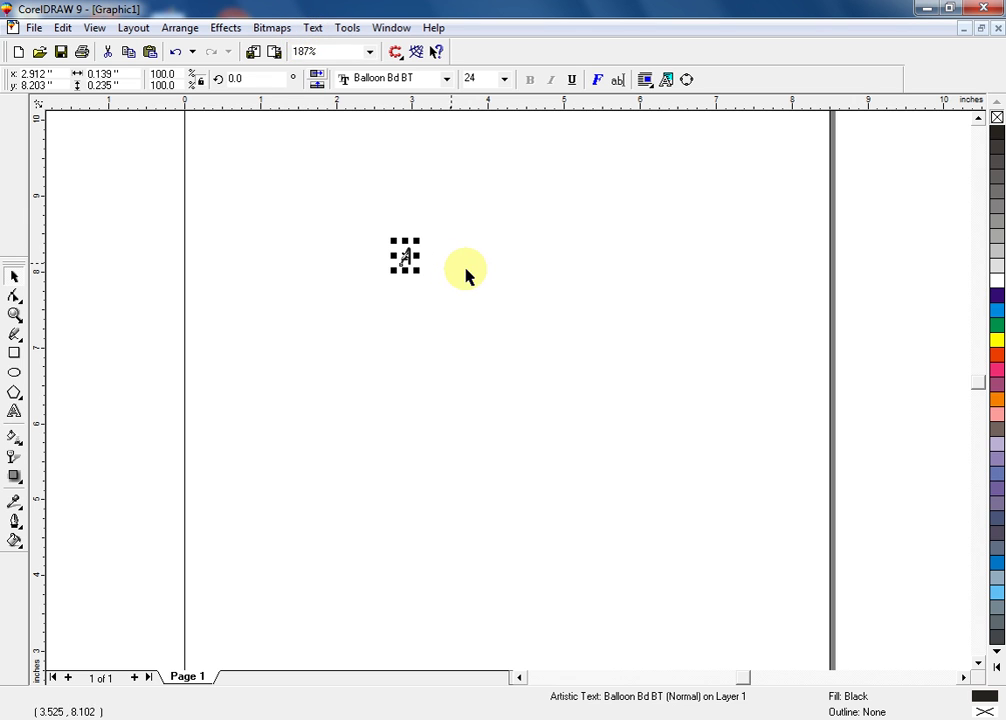
- Change the case of the selected letter to lowercase
{"action": "left_click", "coordinate": [334, 28]}
{"action": "mouse_move", "coordinate": [316, 28]}
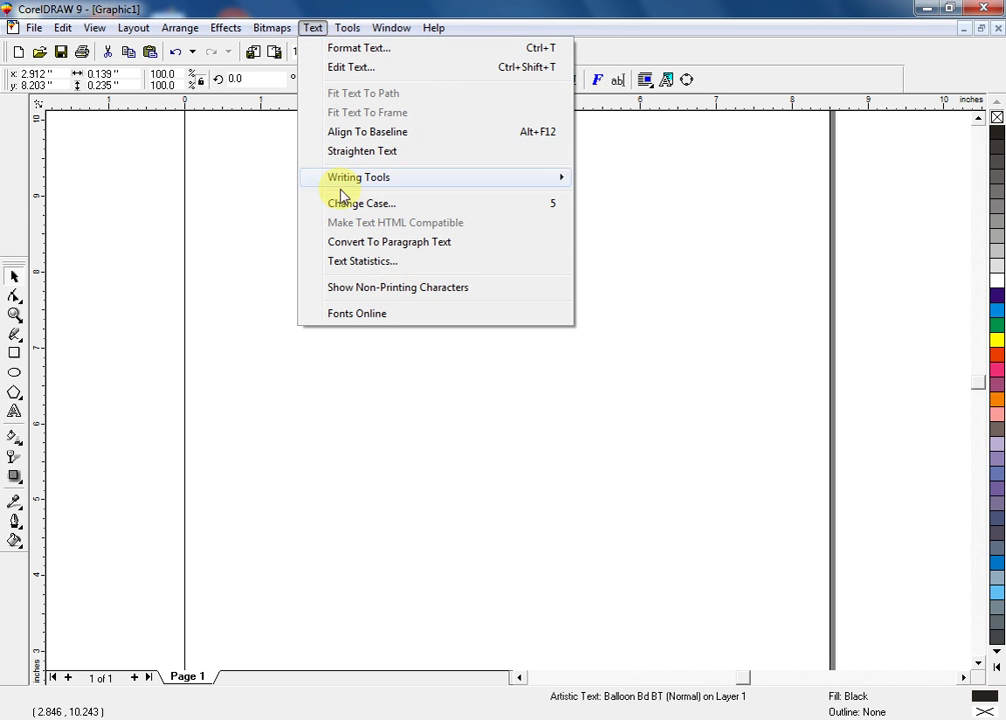
{"action": "left_click", "coordinate": [341, 200]}
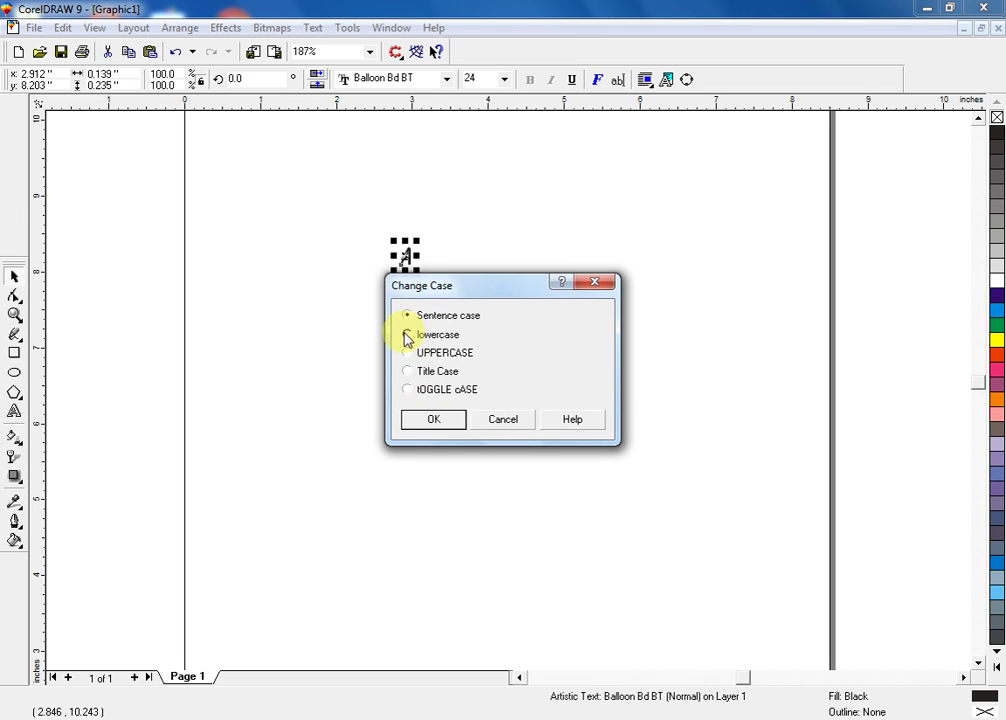
{"action": "left_click", "coordinate": [444, 422]}
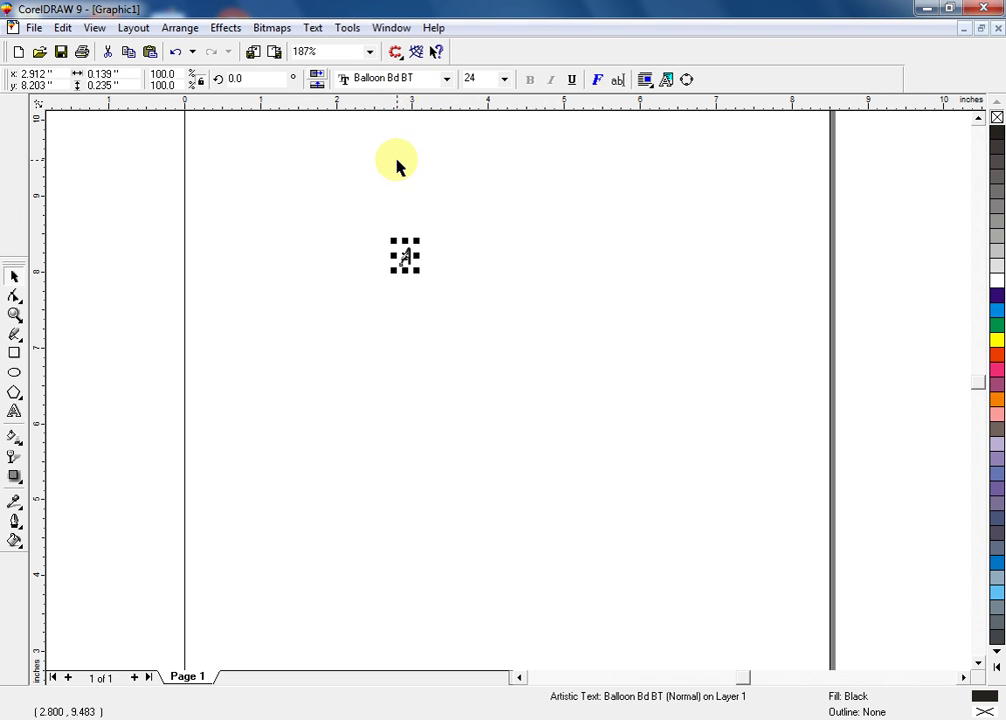
- Set the letter's font to AvantGarde Md BT
{"action": "left_click", "coordinate": [405, 82]}
{"action": "left_click", "coordinate": [405, 82]}
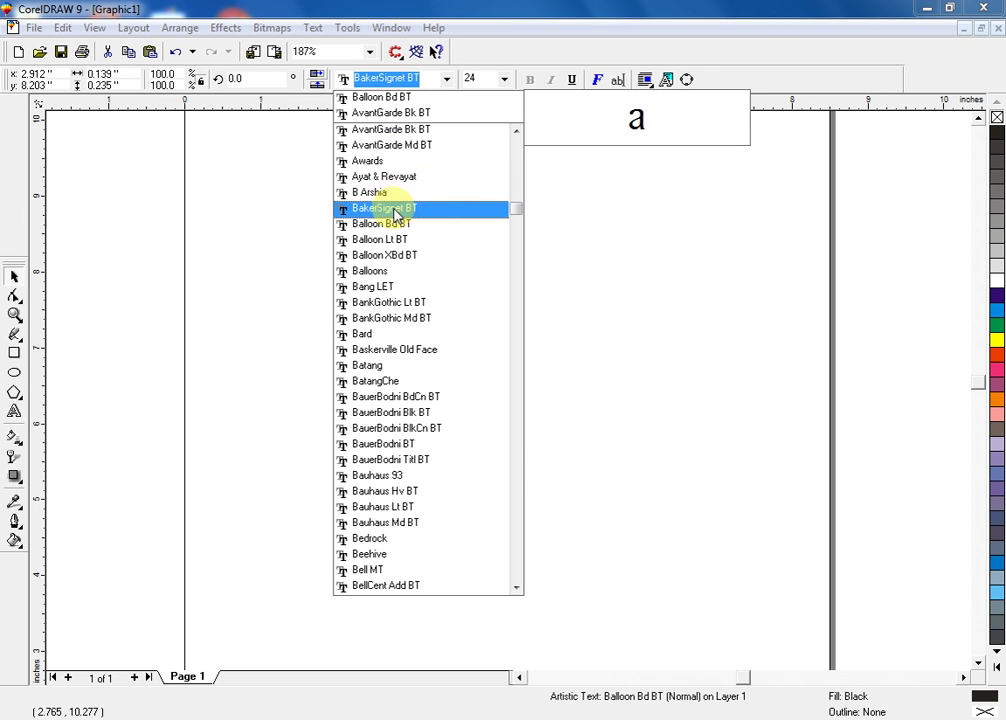
{"action": "left_click", "coordinate": [397, 147]}
- Enlarge the letter "a" to about 1.53 by 1.47 inches and deselect it
{"action": "left_click_drag", "start_coordinate": [418, 266], "coordinate": [530, 374]}
{"action": "left_click", "coordinate": [518, 388]}
{"action": "left_click", "coordinate": [498, 338]}
{"action": "left_click_drag", "start_coordinate": [391, 375], "coordinate": [397, 384]}
{"action": "left_click", "coordinate": [47, 323]}
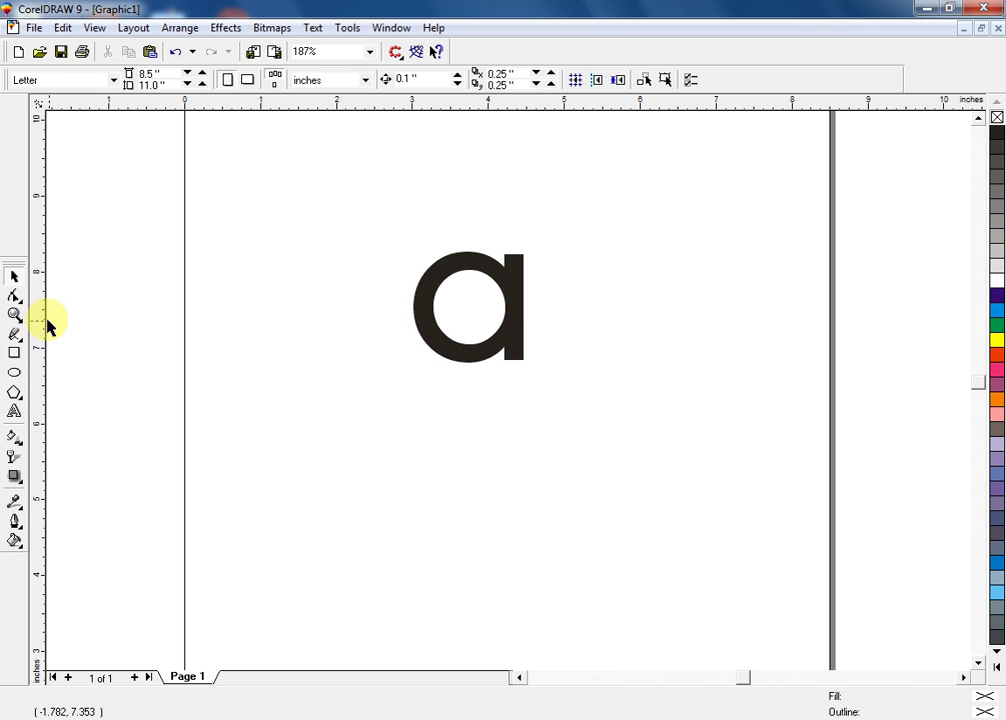
- Draw an unfilled circle about 1.69 inches across and centre it around the round bowl of the letter
{"action": "left_click", "coordinate": [14, 315]}
{"action": "left_click_drag", "start_coordinate": [312, 182], "coordinate": [622, 420]}
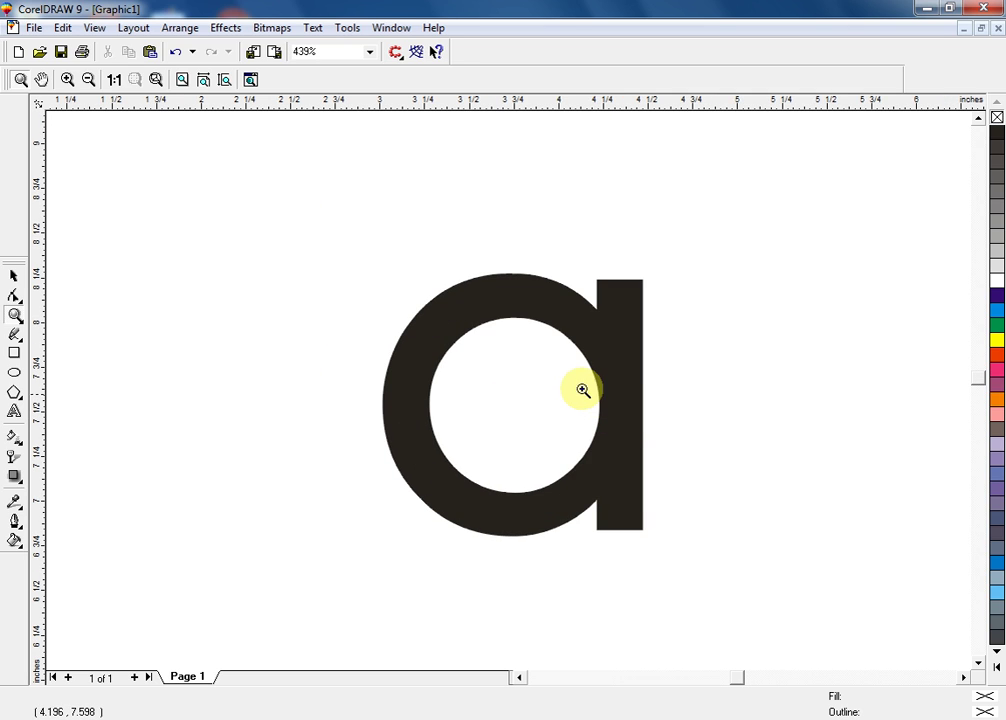
{"action": "left_click", "coordinate": [14, 372]}
{"action": "left_click_drag", "start_coordinate": [153, 292], "coordinate": [272, 490]}
{"action": "left_click", "coordinate": [12, 276]}
{"action": "left_click_drag", "start_coordinate": [263, 370], "coordinate": [510, 404]}
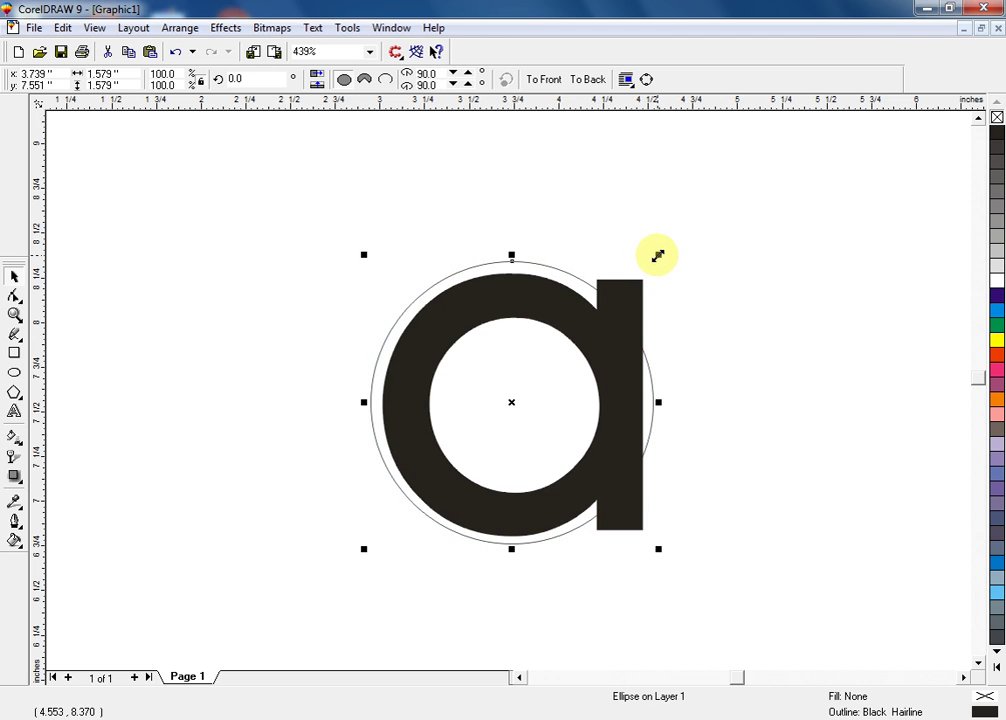
{"action": "left_click_drag", "start_coordinate": [658, 253], "coordinate": [666, 249]}
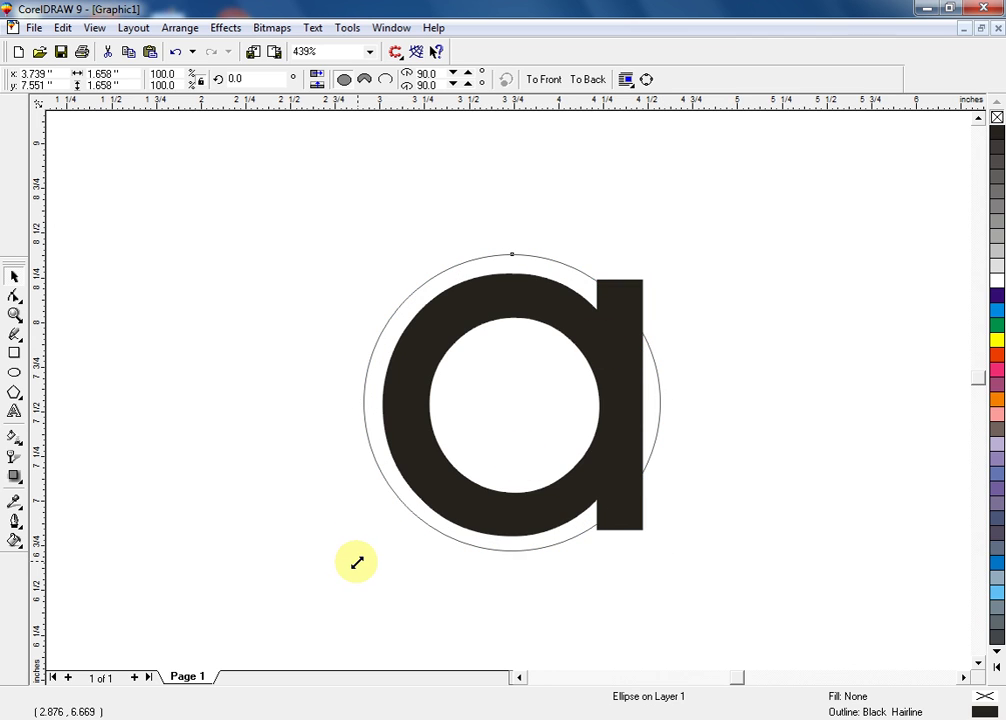
{"action": "left_click_drag", "start_coordinate": [357, 562], "coordinate": [353, 561]}
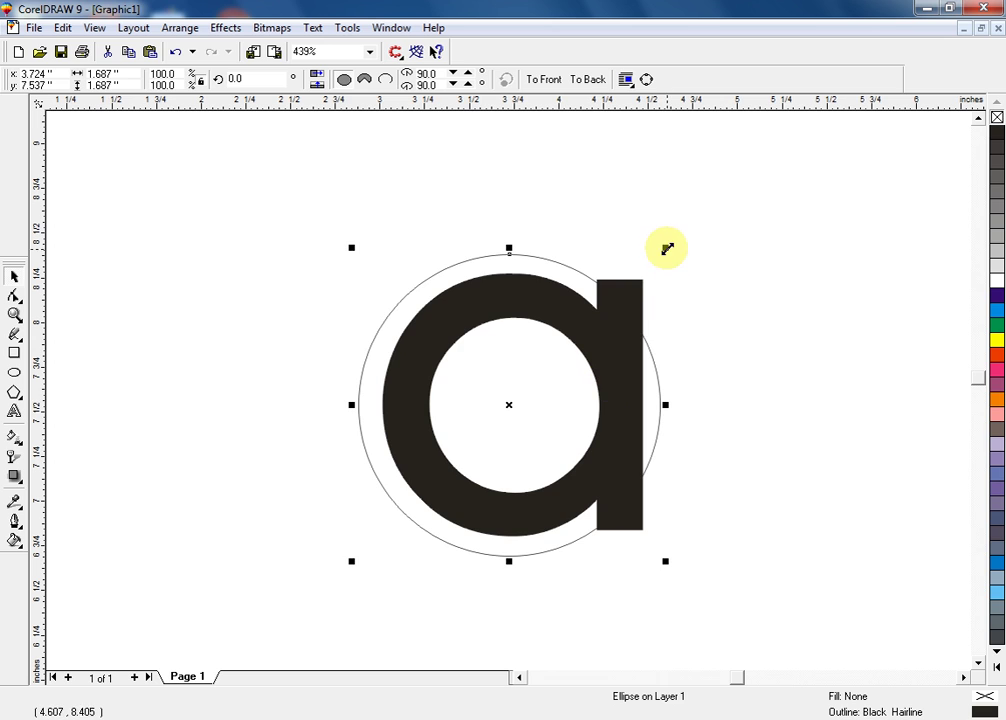
- Make a concentric copy of the circle about 1.38 inches across and combine both circles into a ring
{"action": "left_click_drag", "start_coordinate": [666, 247], "coordinate": [651, 281]}
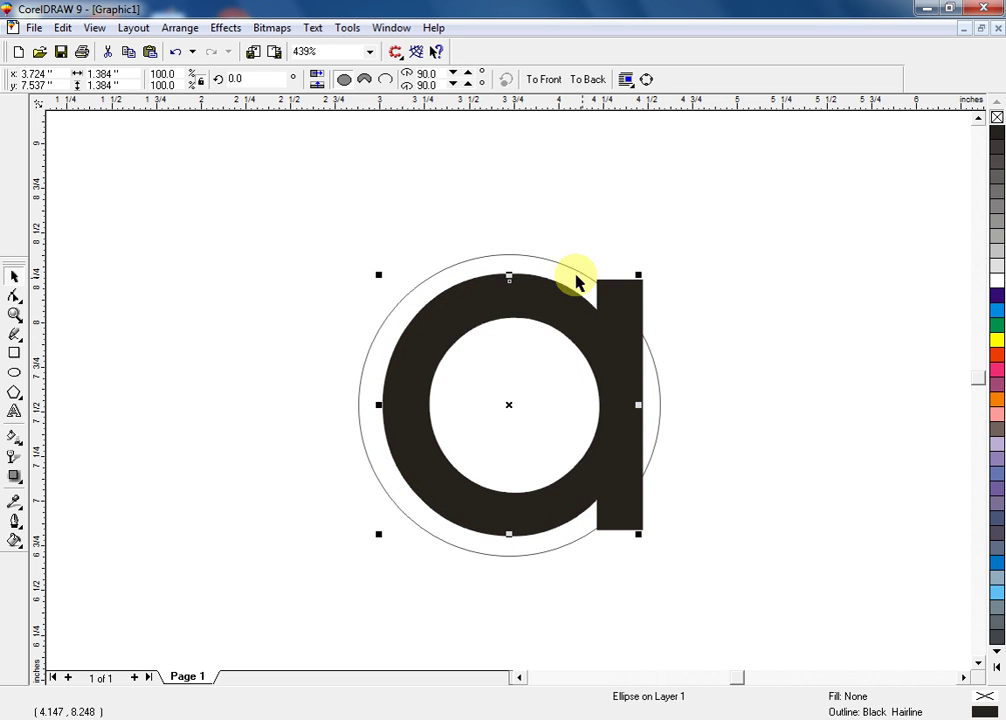
{"action": "left_click", "coordinate": [557, 276], "text": "shift"}
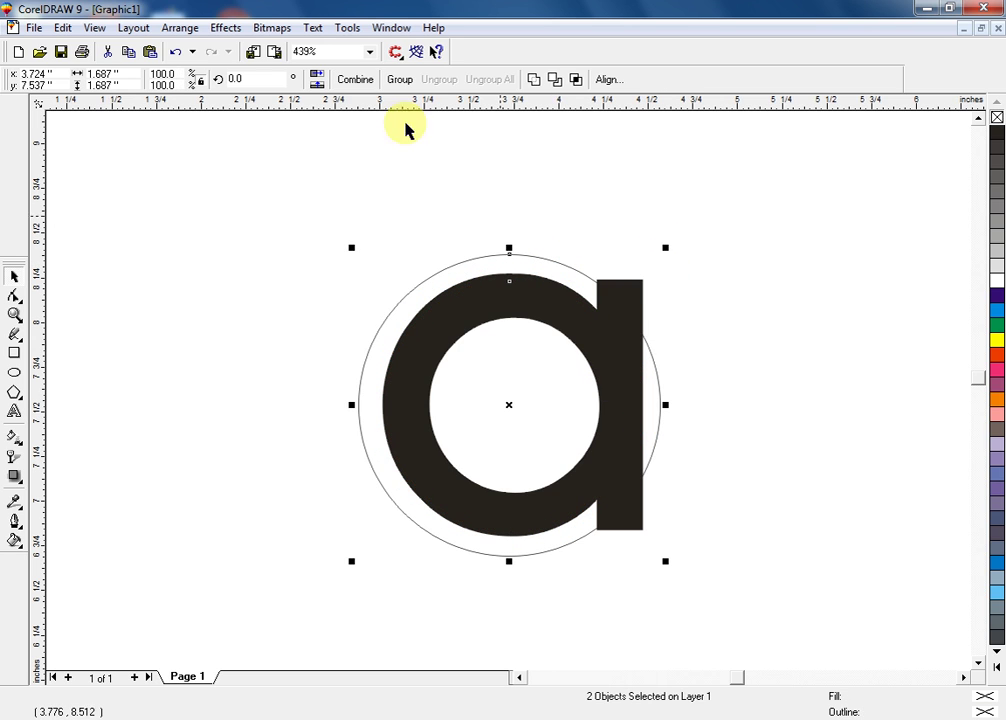
{"action": "left_click", "coordinate": [352, 79]}
{"action": "left_click", "coordinate": [297, 350]}
- Draw a rectangle about 0.51 by 1.58 inches over the ring's right side, starting within the letter's stem
{"action": "left_click", "coordinate": [14, 353]}
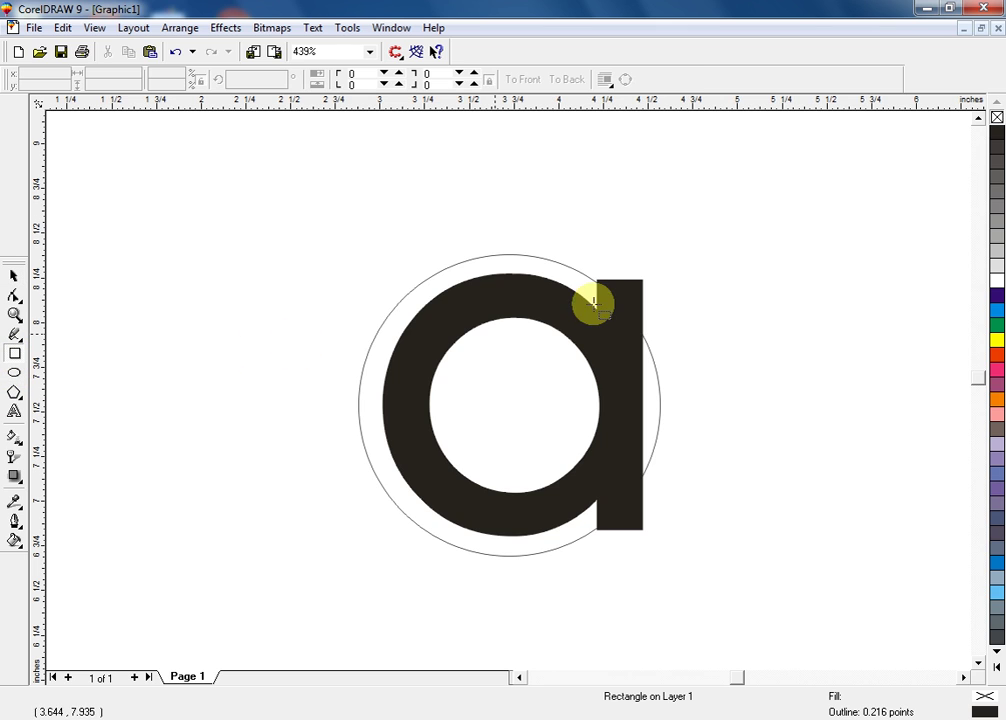
{"action": "left_click_drag", "start_coordinate": [608, 262], "coordinate": [702, 545]}
{"action": "left_click", "coordinate": [14, 275]}
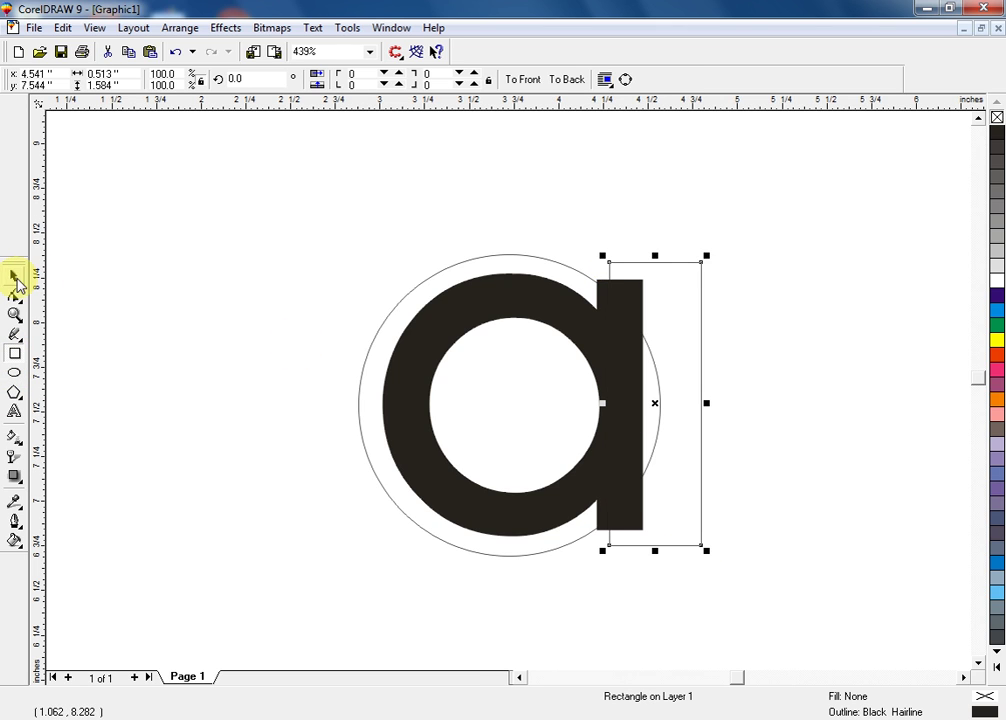
- Trim the ring with the rectangle and delete the rectangle
{"action": "left_click", "coordinate": [508, 260], "text": "shift"}
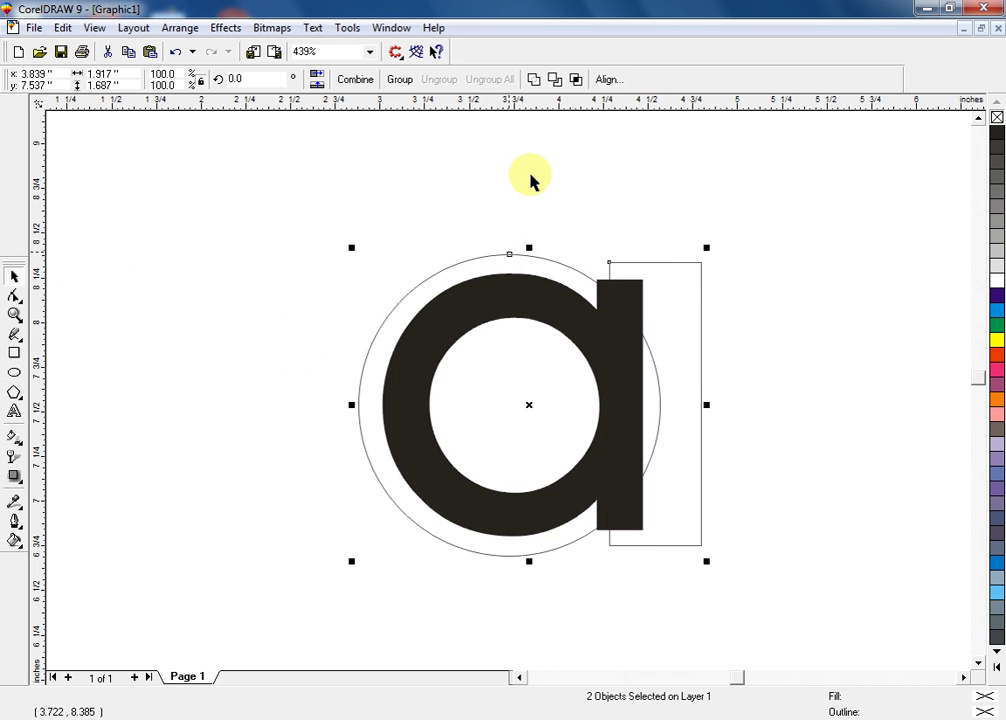
{"action": "left_click", "coordinate": [548, 79]}
{"action": "left_click", "coordinate": [686, 268]}
{"action": "left_click", "coordinate": [687, 268]}
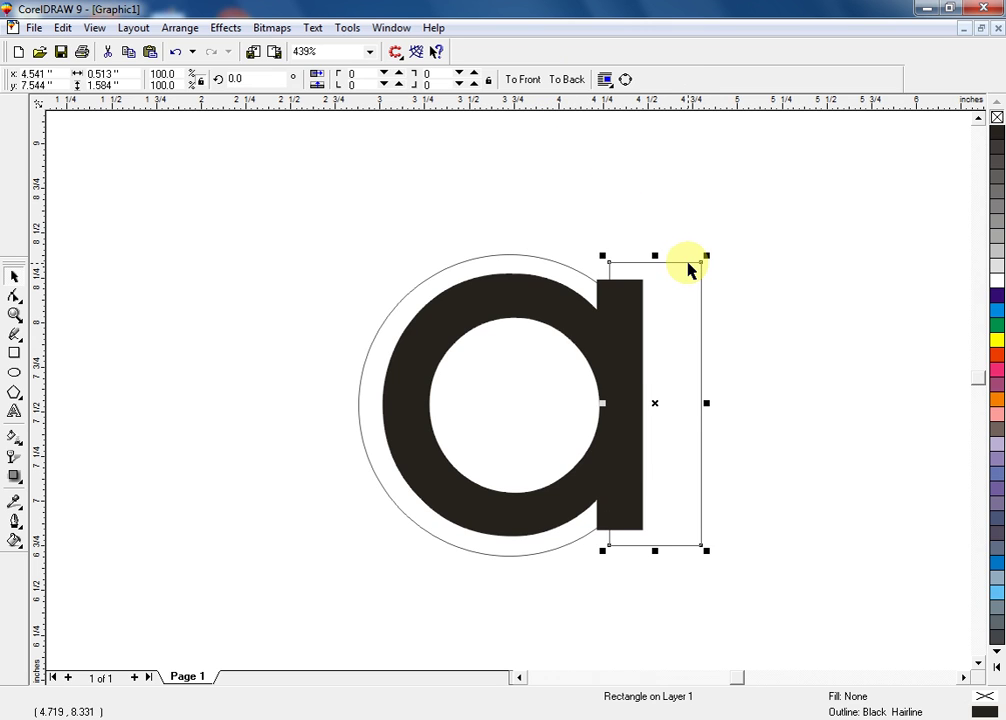
{"action": "key", "text": "Delete"}
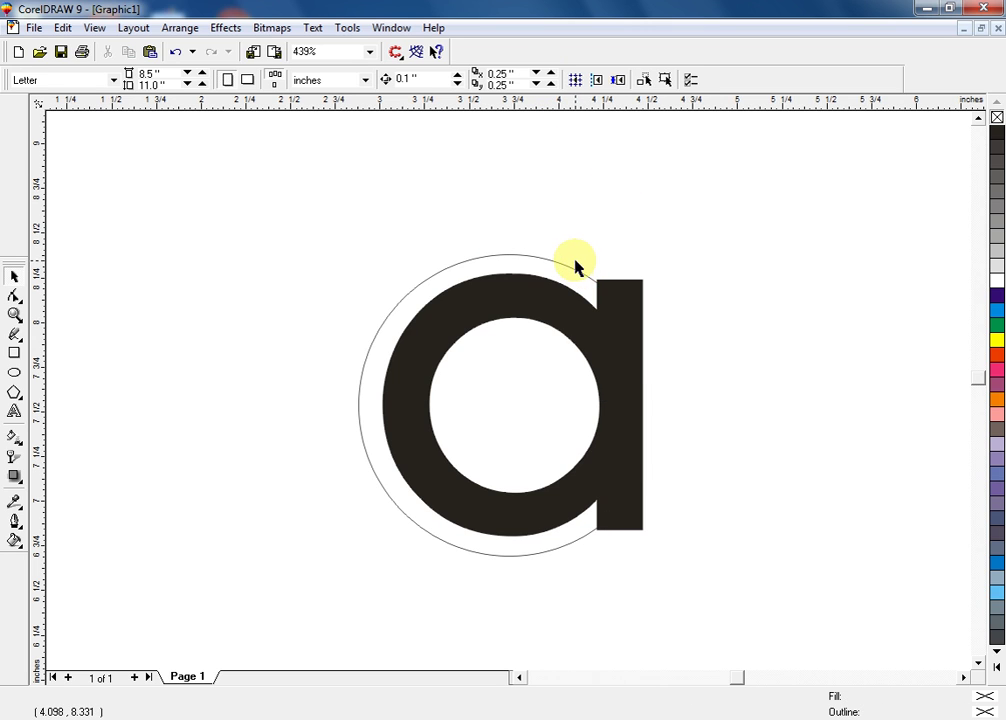
- Fill the trimmed ring with Deep Yellow and remove its outline
{"action": "left_click", "coordinate": [575, 263]}
{"action": "left_click", "coordinate": [997, 669]}
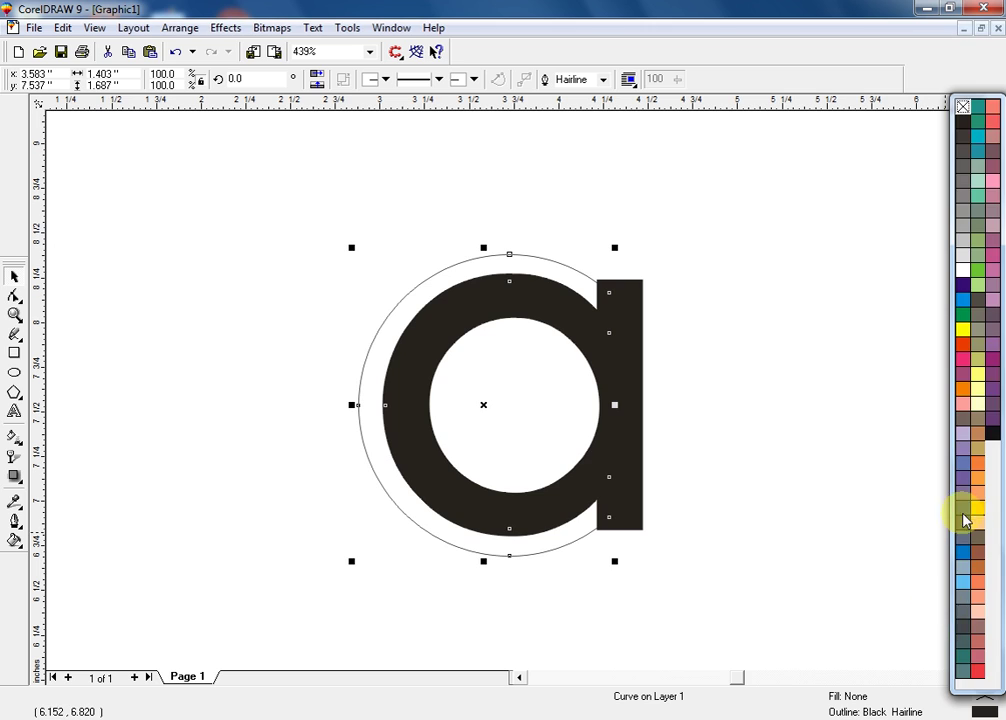
{"action": "left_click", "coordinate": [978, 509]}
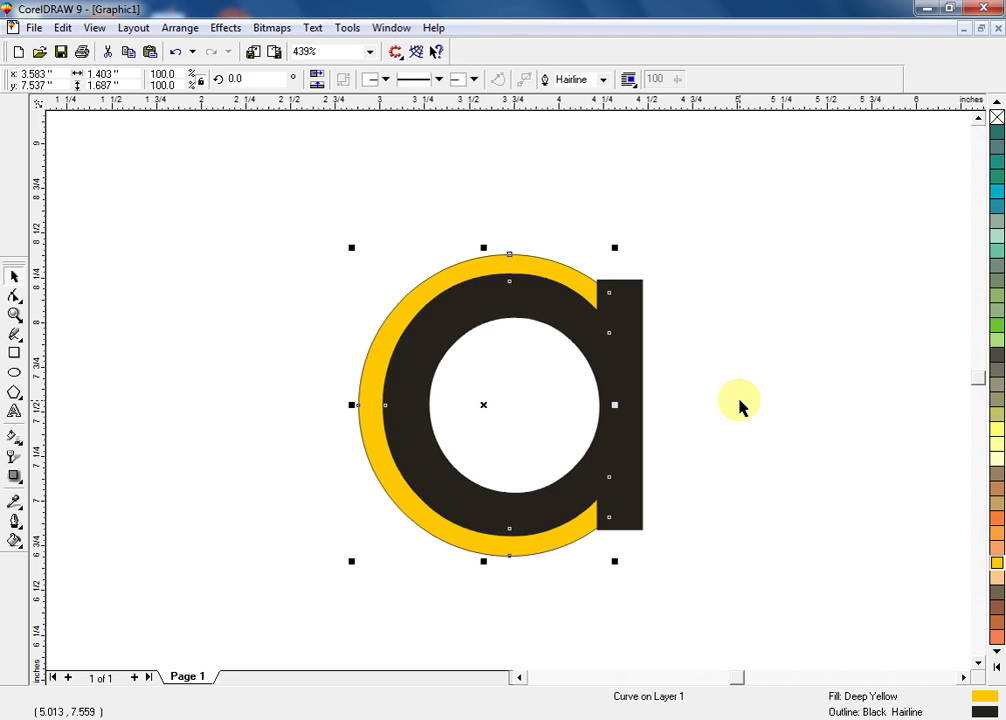
{"action": "left_click", "coordinate": [631, 337]}
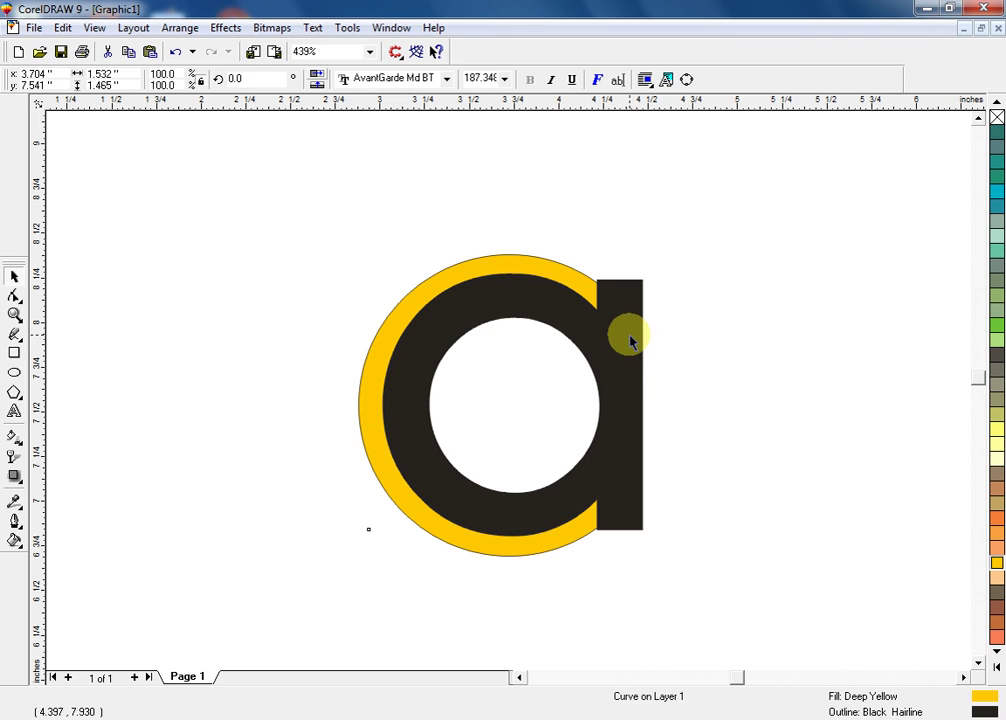
{"action": "left_click", "coordinate": [507, 255]}
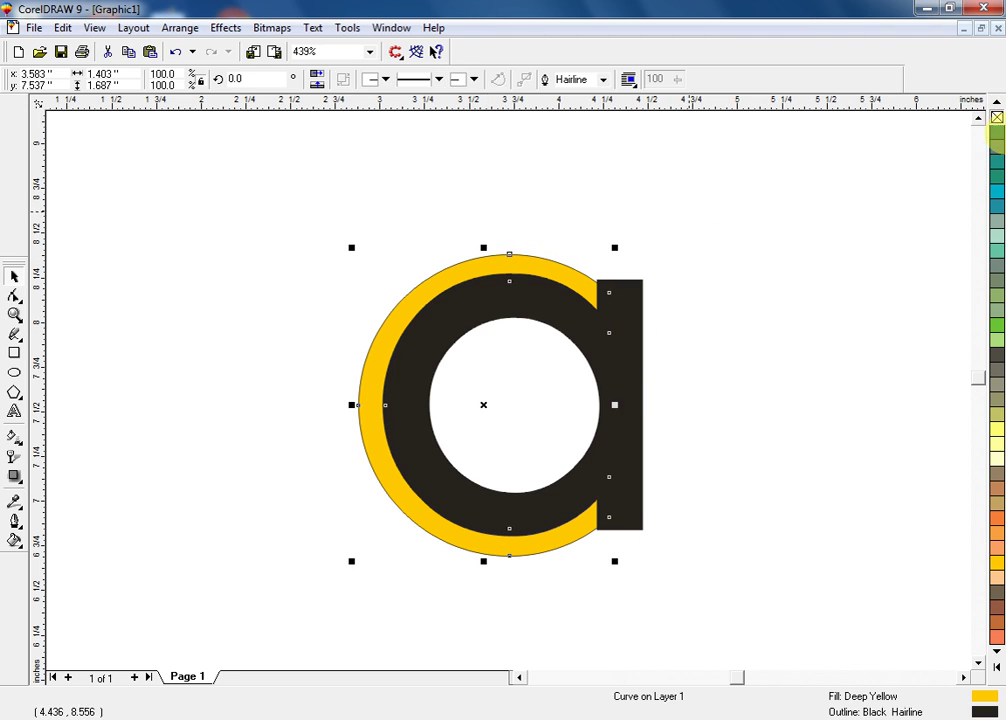
{"action": "right_click", "coordinate": [993, 112]}
{"action": "left_click", "coordinate": [770, 287]}
- Apply a horizontal linear fountain fill to the ring, from orange at the stem side to Deep Yellow on the left
{"action": "left_click", "coordinate": [521, 263]}
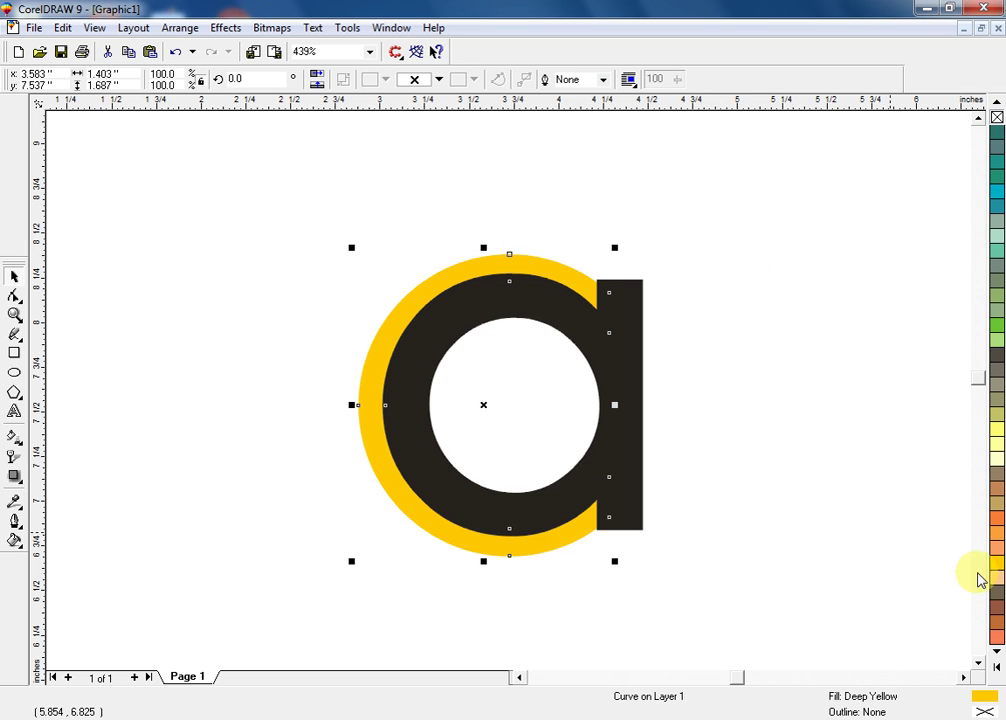
{"action": "left_click", "coordinate": [996, 665]}
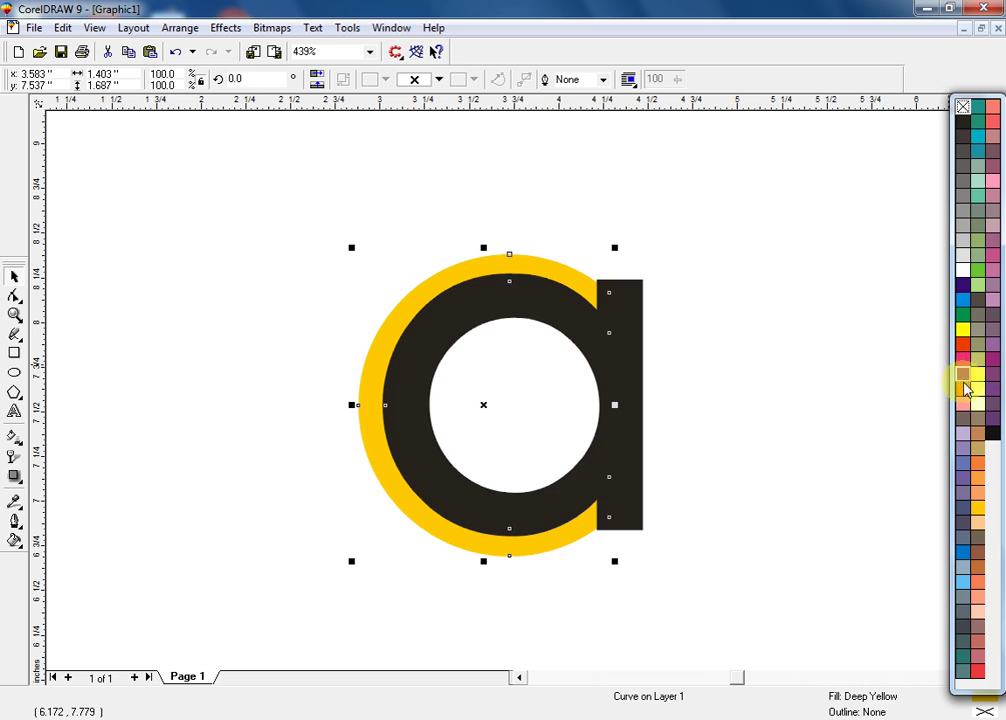
{"action": "left_click", "coordinate": [964, 384]}
{"action": "key", "text": "g"}
{"action": "left_click_drag", "start_coordinate": [621, 409], "coordinate": [449, 409]}
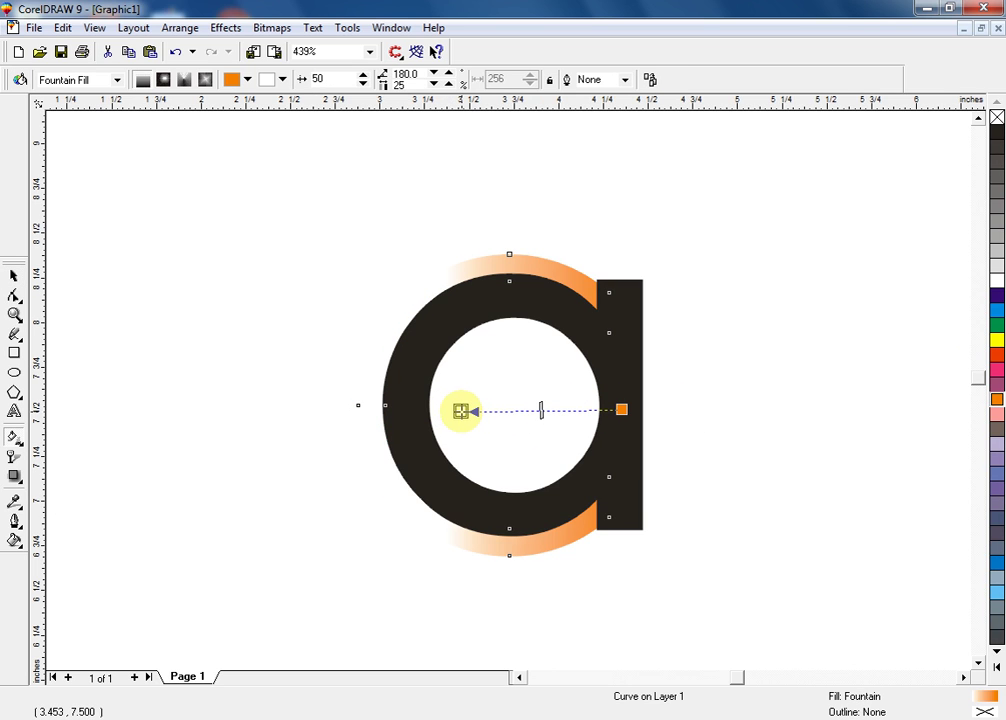
{"action": "left_click", "coordinate": [994, 665]}
{"action": "left_click_drag", "start_coordinate": [978, 505], "coordinate": [431, 410]}
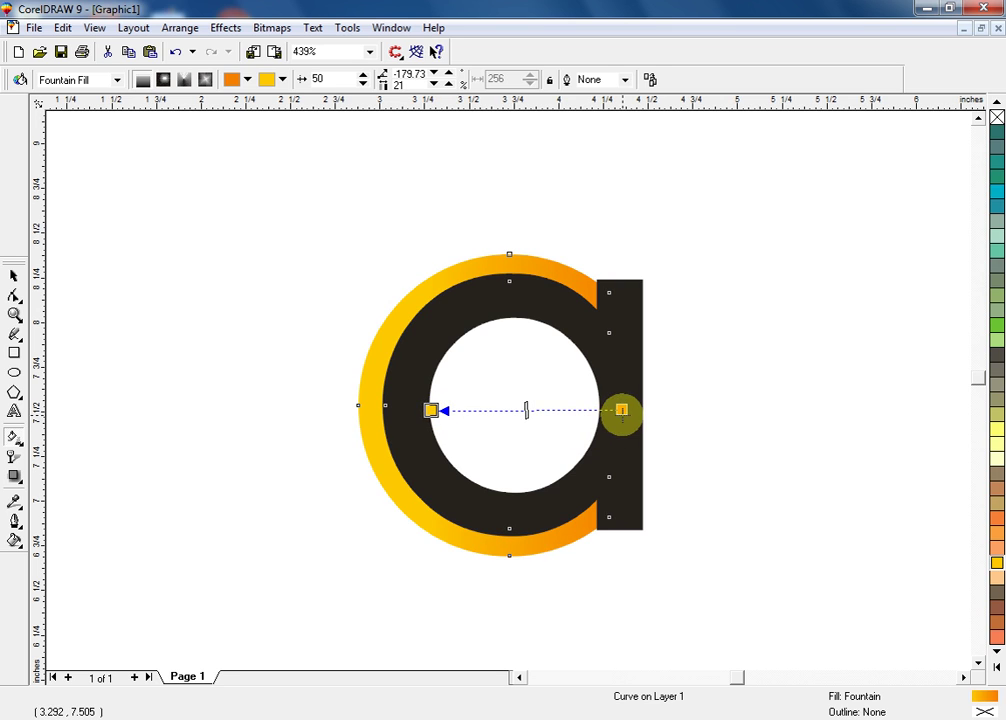
- Adjust the ring's fountain fill to a 180° angle, midpoint 54 and edge pad 23
{"action": "left_click_drag", "start_coordinate": [621, 409], "coordinate": [571, 413]}
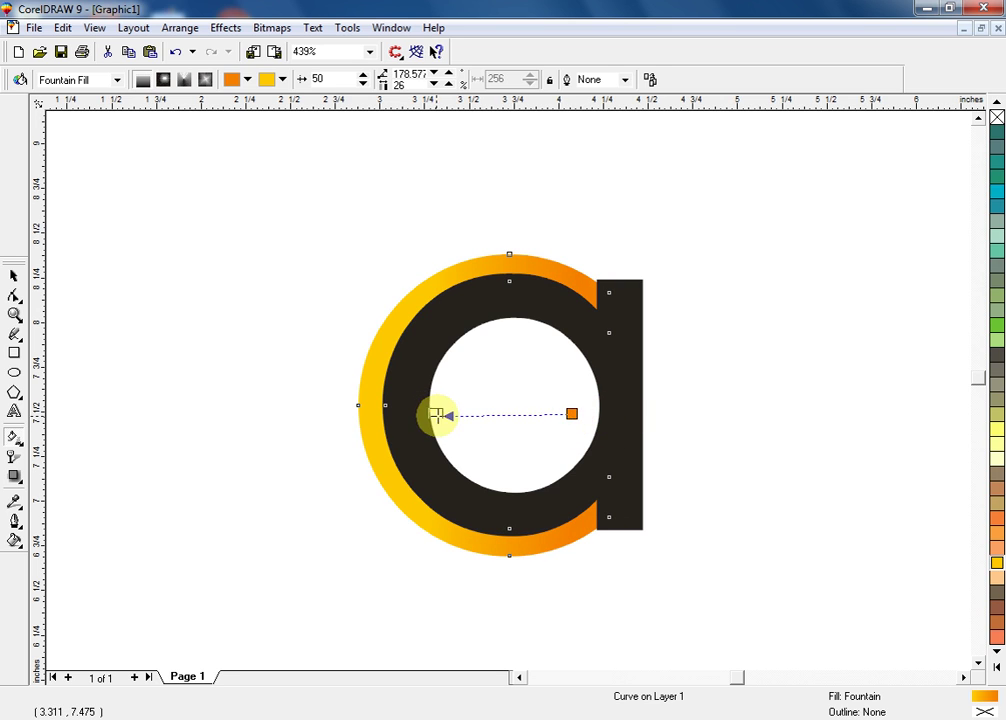
{"action": "left_click_drag", "start_coordinate": [436, 414], "coordinate": [426, 415]}
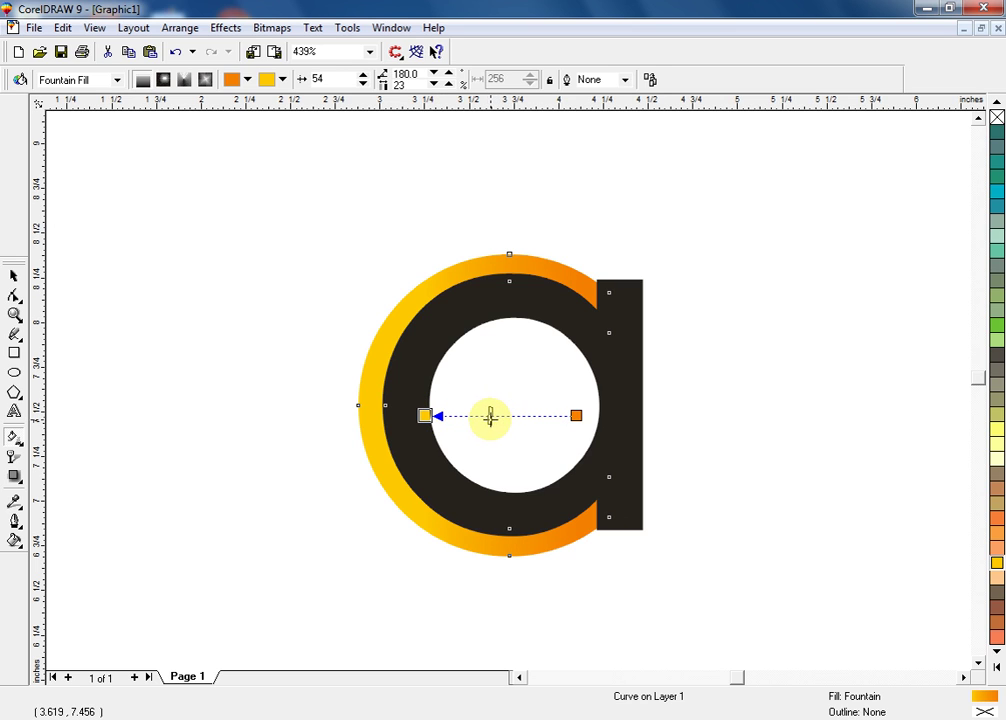
{"action": "left_click", "coordinate": [14, 275]}
{"action": "left_click", "coordinate": [671, 332]}
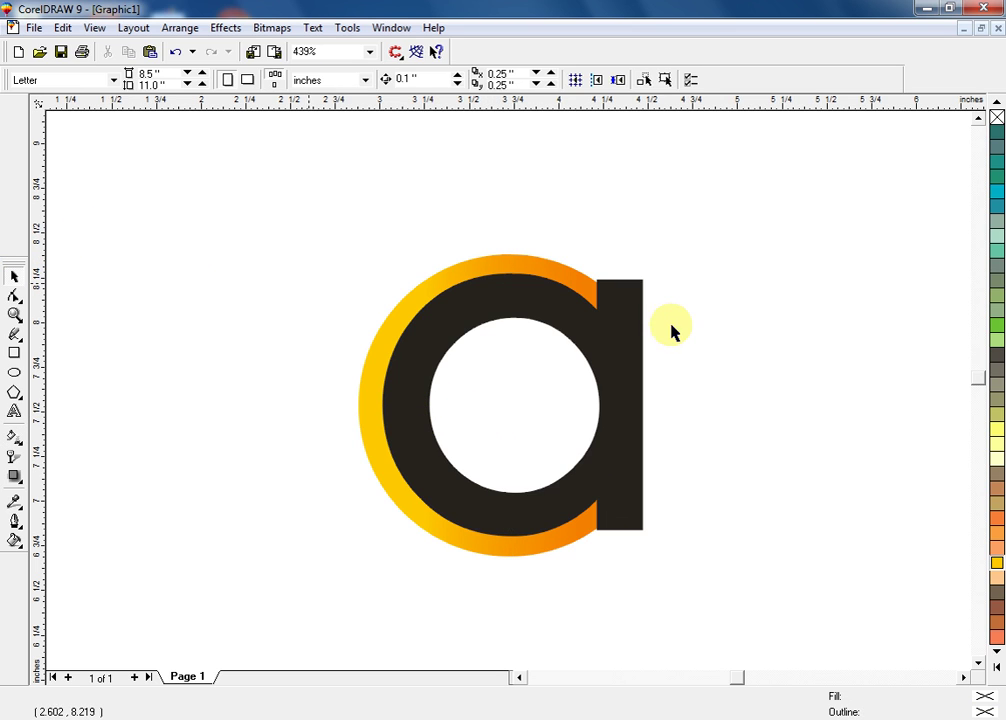
- Convert the letter "a" to curves
{"action": "left_click", "coordinate": [633, 335]}
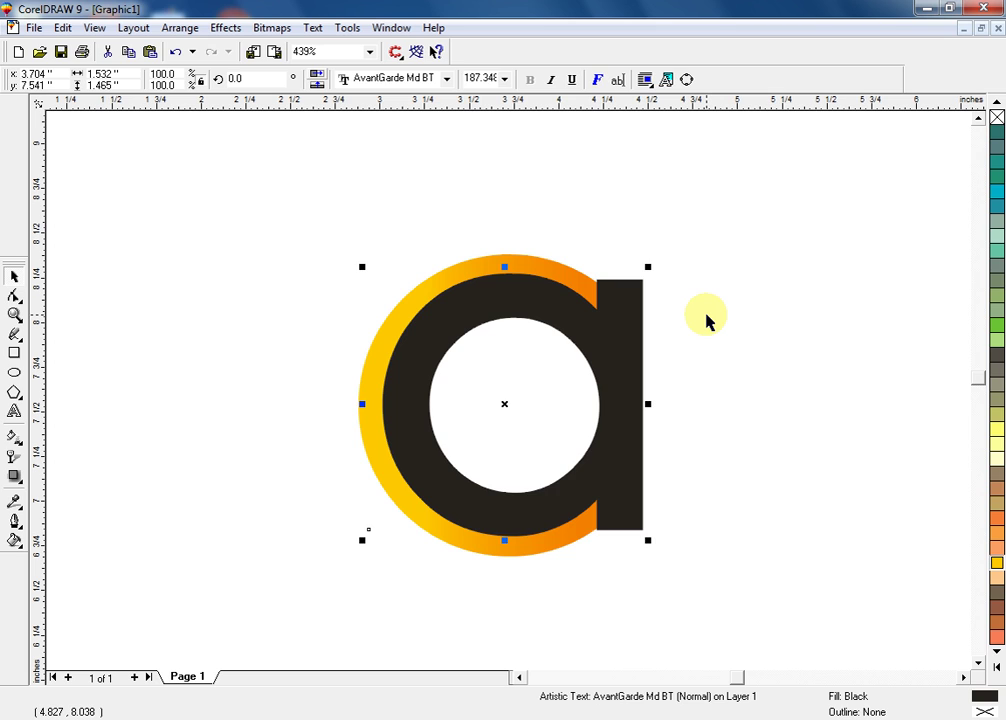
{"action": "key", "text": "ctrl+q"}
{"action": "left_click", "coordinate": [705, 321]}
{"action": "left_click", "coordinate": [615, 328]}
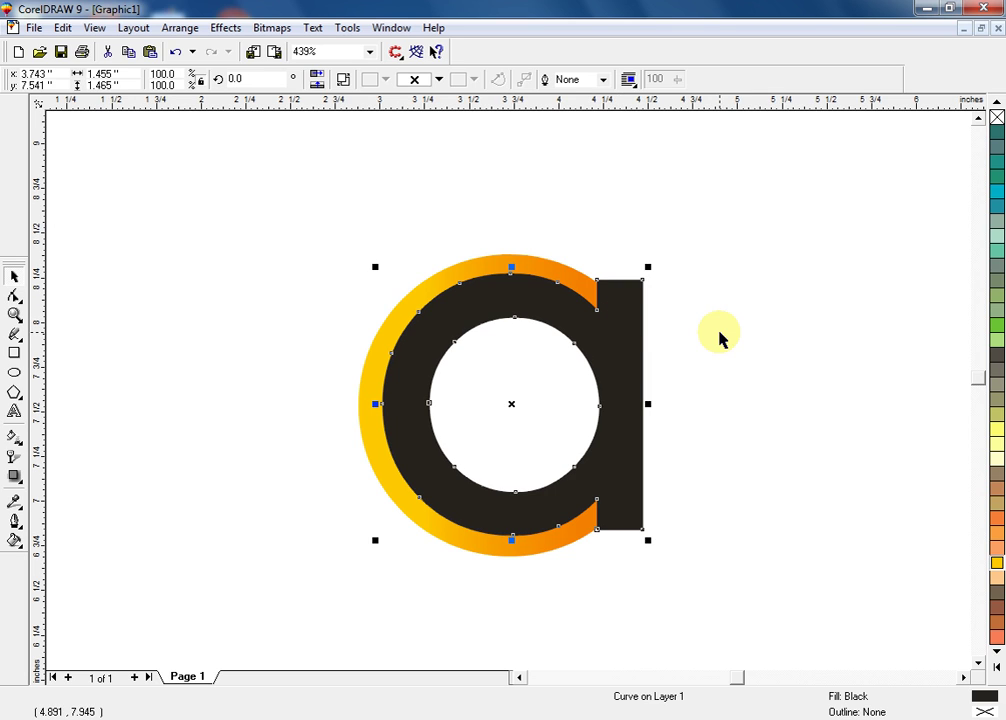
{"action": "left_click", "coordinate": [720, 337]}
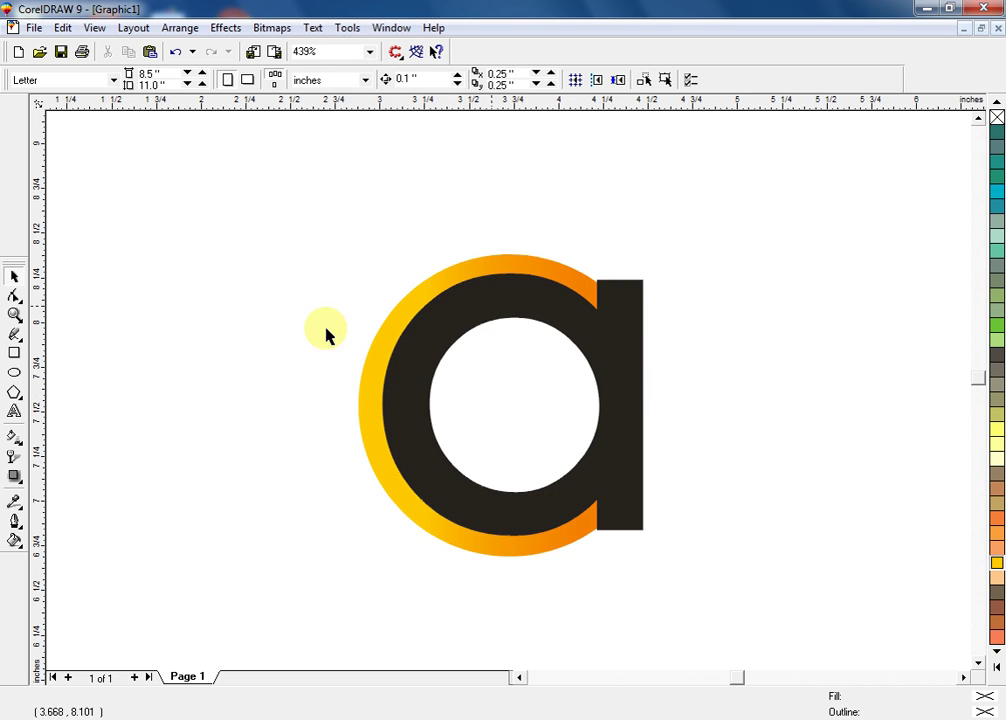
- Draw an ellipse about 1.04 by 0.98 inches over the letter's inner opening
{"action": "left_click", "coordinate": [14, 372]}
{"action": "left_click_drag", "start_coordinate": [395, 323], "coordinate": [574, 486]}
{"action": "key", "text": "ctrl+z"}
{"action": "left_click_drag", "start_coordinate": [422, 333], "coordinate": [603, 505]}
{"action": "left_click", "coordinate": [14, 276]}
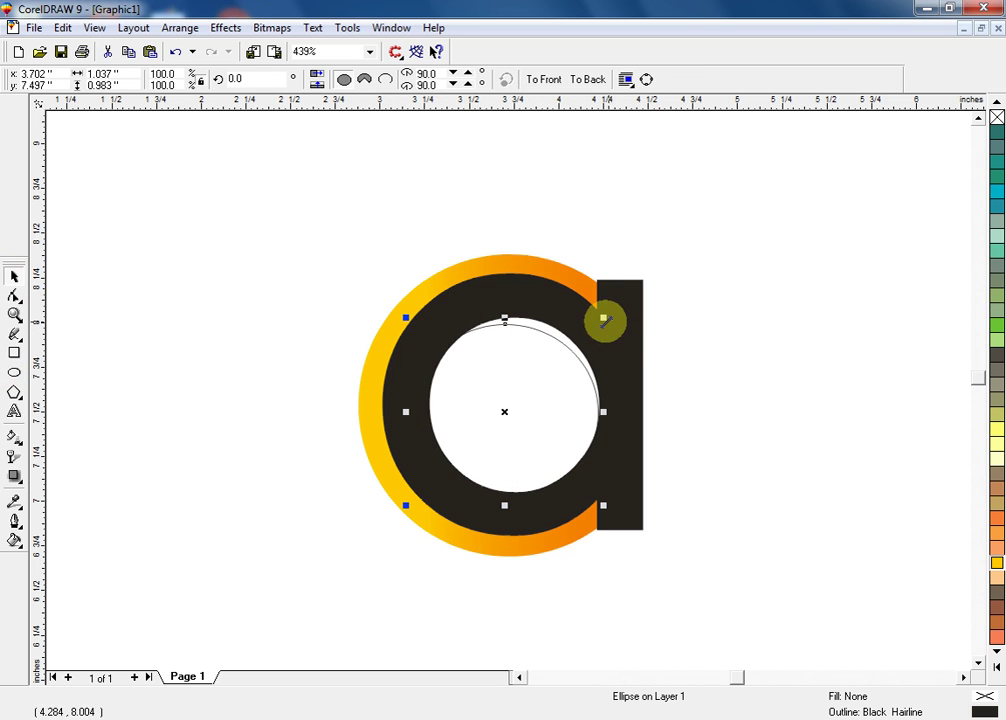
- Fill the ellipse with Chartreuse and combine it with a smaller concentric copy into a ring about 1.14 by 1.09 inches
{"action": "mouse_move", "coordinate": [604, 319]}
{"action": "left_mouse_down"}
{"action": "mouse_move", "coordinate": [622, 292]}
{"action": "mouse_move", "coordinate": [619, 324]}
{"action": "left_mouse_up"}
{"action": "left_click", "coordinate": [997, 325]}
{"action": "left_click", "coordinate": [527, 325], "text": "shift"}
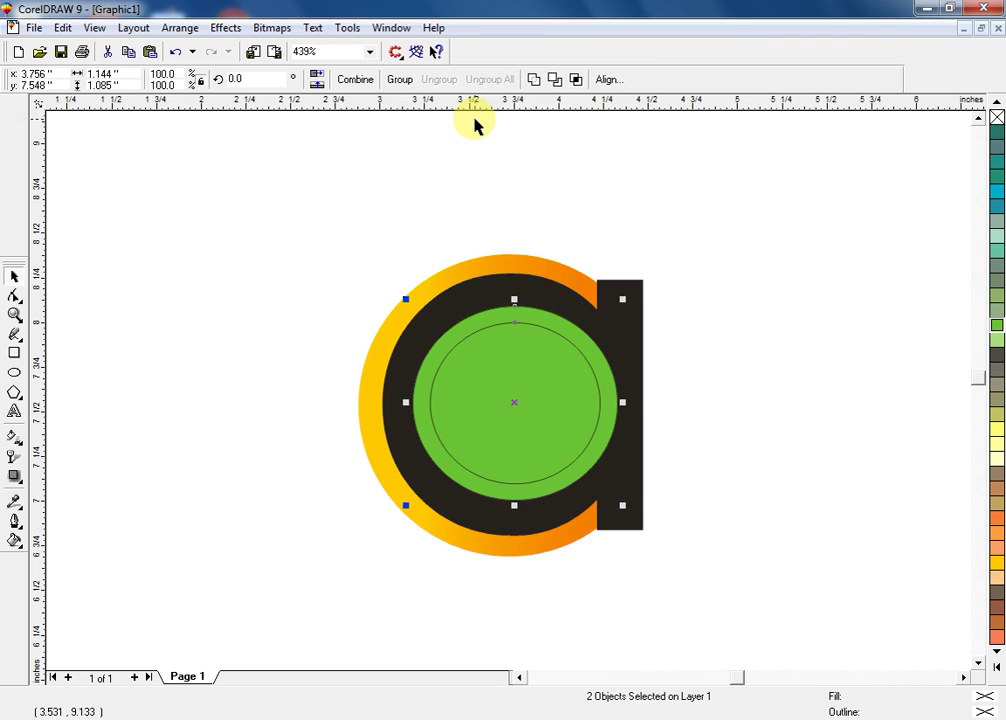
{"action": "left_click", "coordinate": [355, 80]}
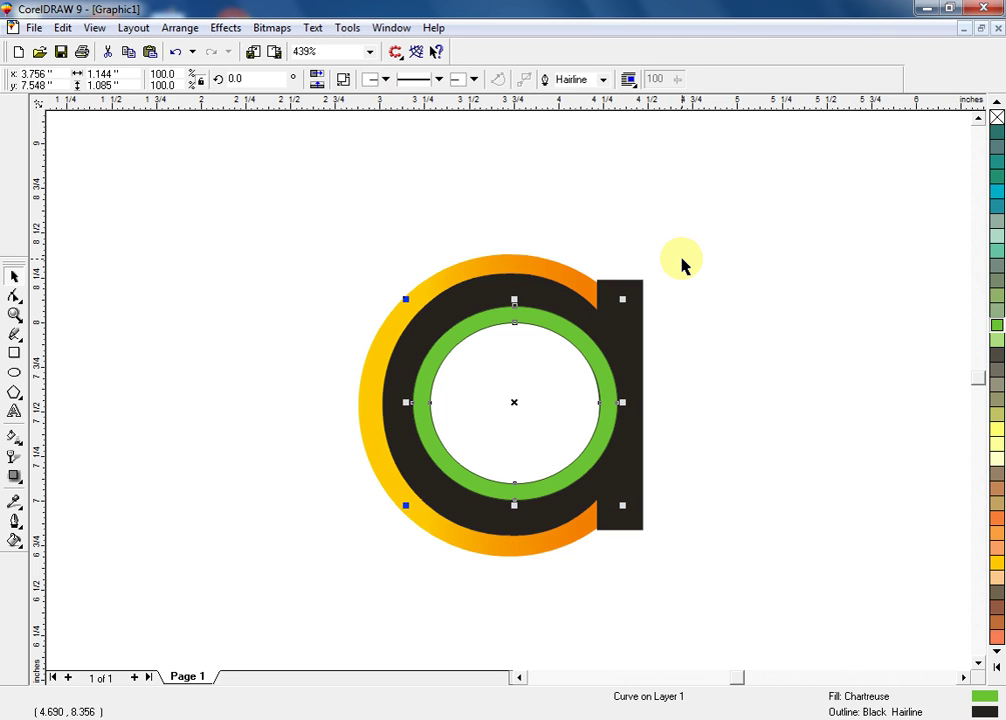
- Send the green ring behind the letter "a" and shrink it to about 1.02 by 1.01 inches inside the opening
{"action": "key", "text": "ctrl+Page_Down"}
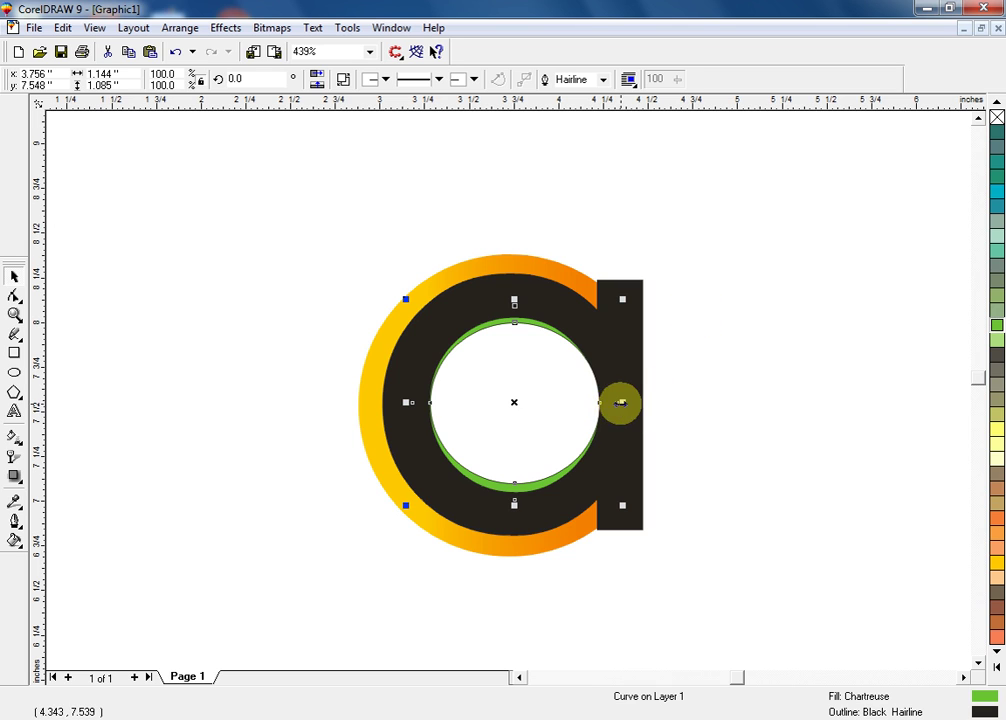
{"action": "left_click_drag", "start_coordinate": [620, 403], "coordinate": [615, 404]}
{"action": "left_click_drag", "start_coordinate": [516, 302], "coordinate": [514, 309]}
- Fill the inner ring with a vertical linear fountain fill from dark gray down to white and remove its outline
{"action": "left_click", "coordinate": [998, 666]}
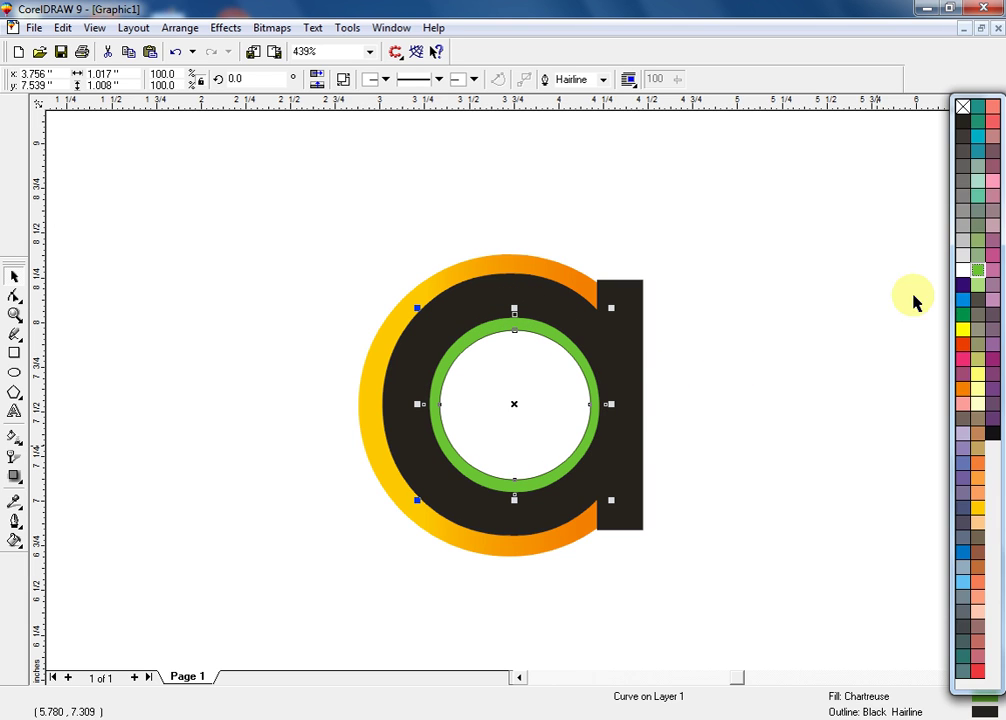
{"action": "left_click", "coordinate": [970, 185]}
{"action": "key", "text": "g"}
{"action": "left_click_drag", "start_coordinate": [503, 317], "coordinate": [503, 466]}
{"action": "left_click", "coordinate": [12, 278]}
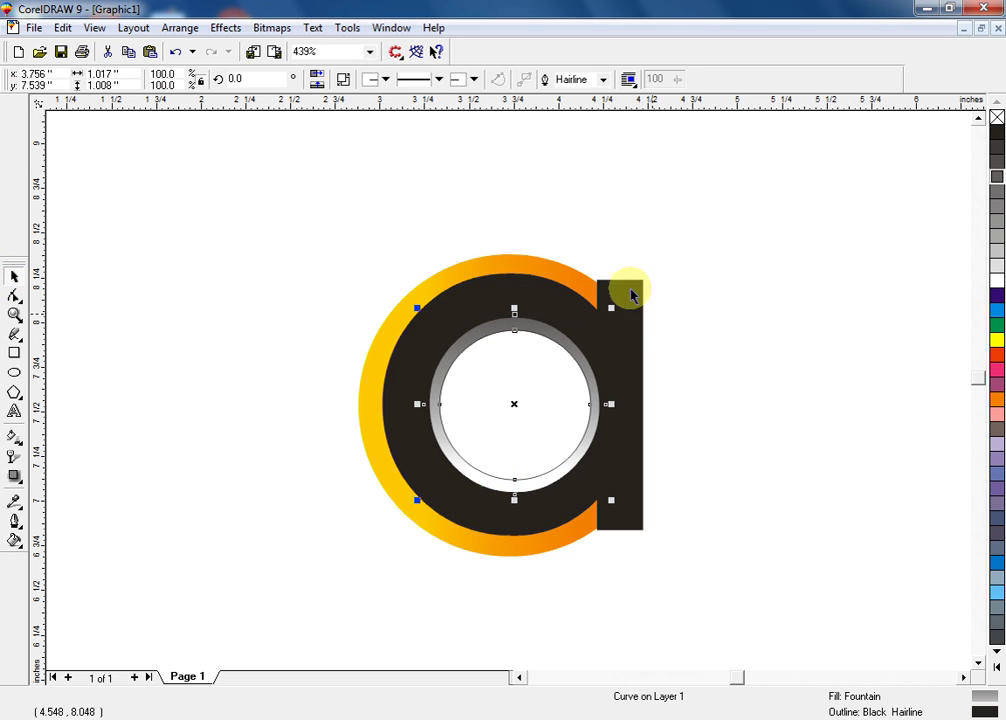
{"action": "right_click", "coordinate": [996, 118]}
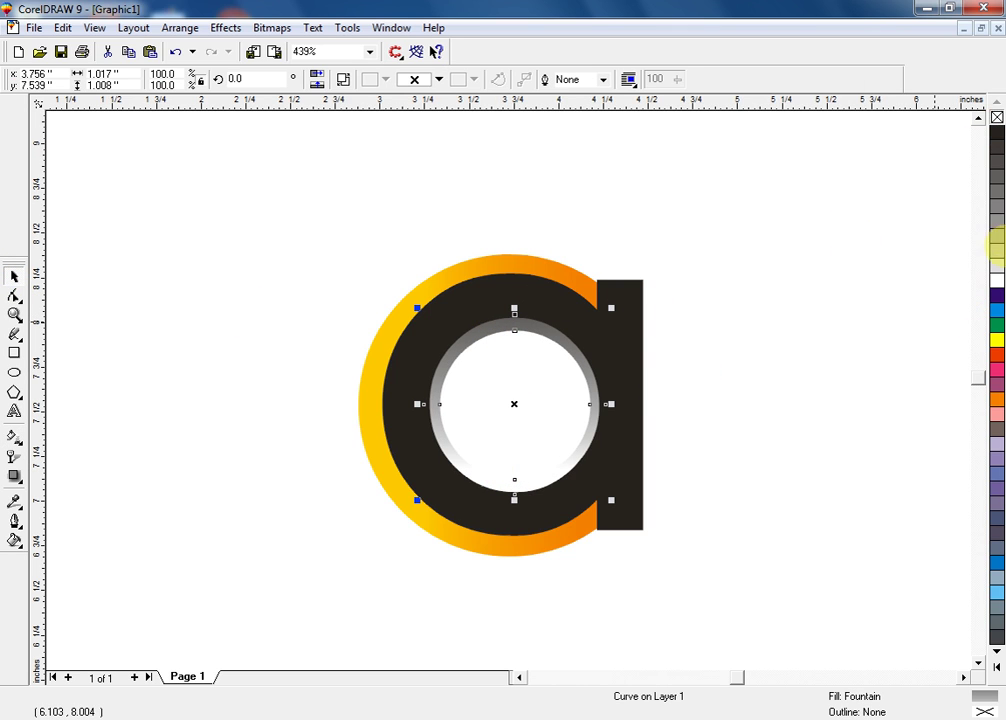
- Make the inner ring's gradient gray at both ends with white in the middle, extending both ends past the ring's edges
{"action": "key", "text": "g"}
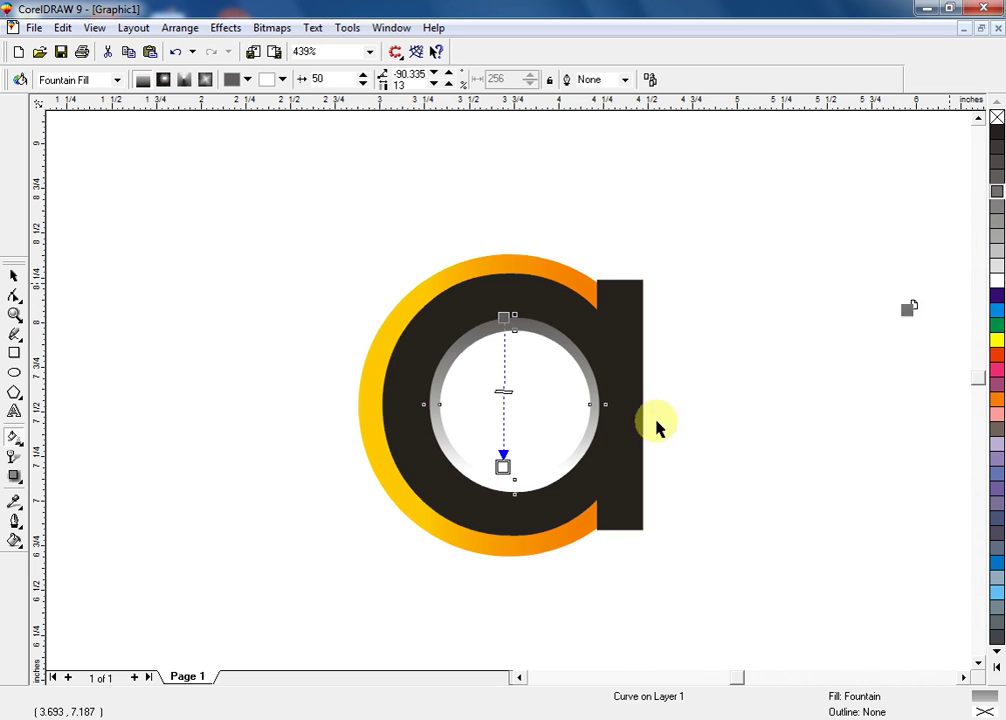
{"action": "left_click", "coordinate": [503, 466]}
{"action": "double_click", "coordinate": [504, 404]}
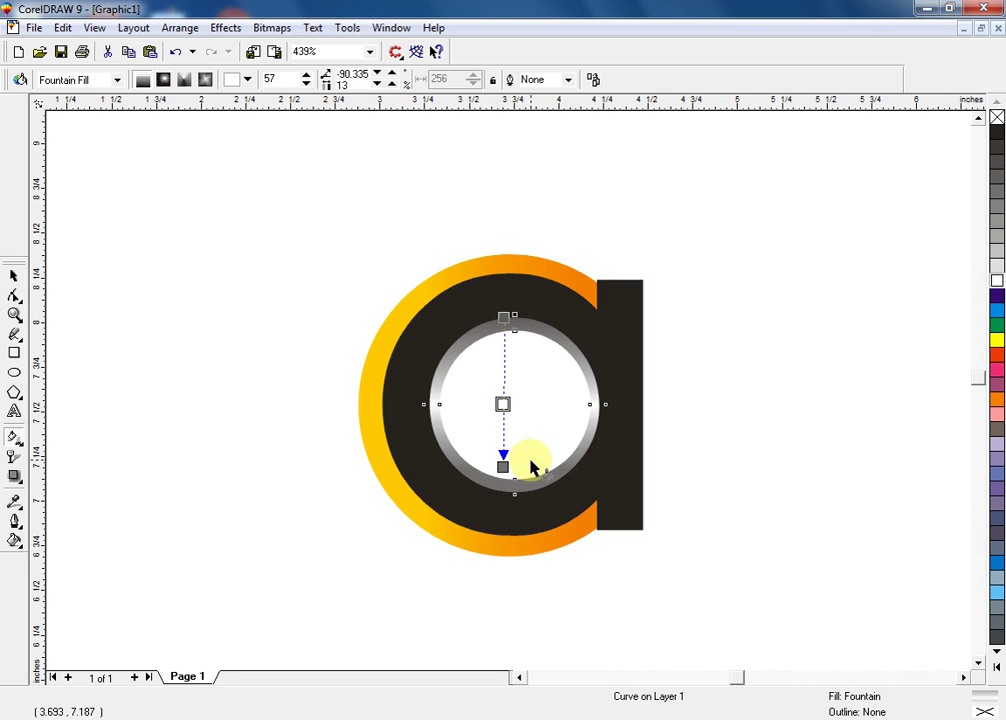
{"action": "left_click_drag", "start_coordinate": [502, 466], "coordinate": [503, 495]}
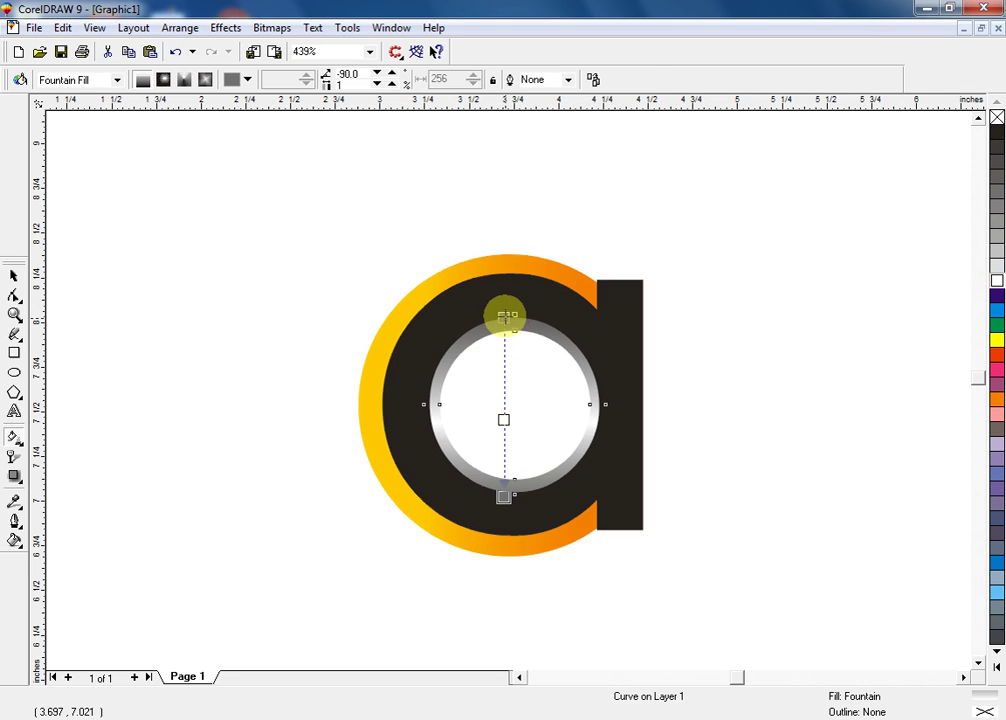
{"action": "left_click_drag", "start_coordinate": [503, 316], "coordinate": [504, 296]}
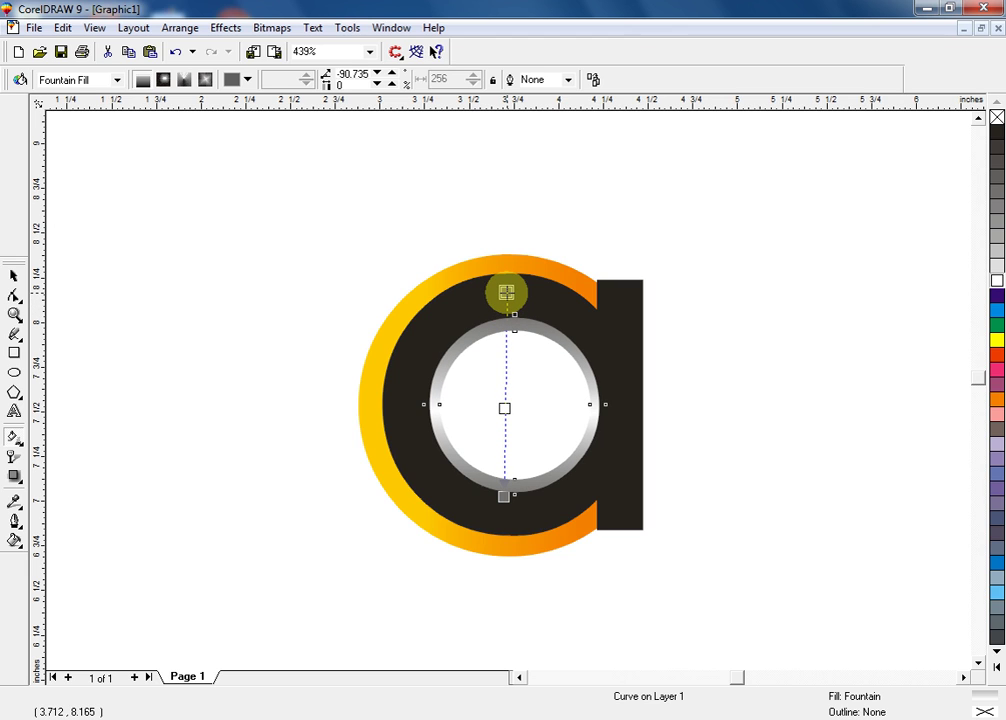
{"action": "left_click", "coordinate": [14, 275]}
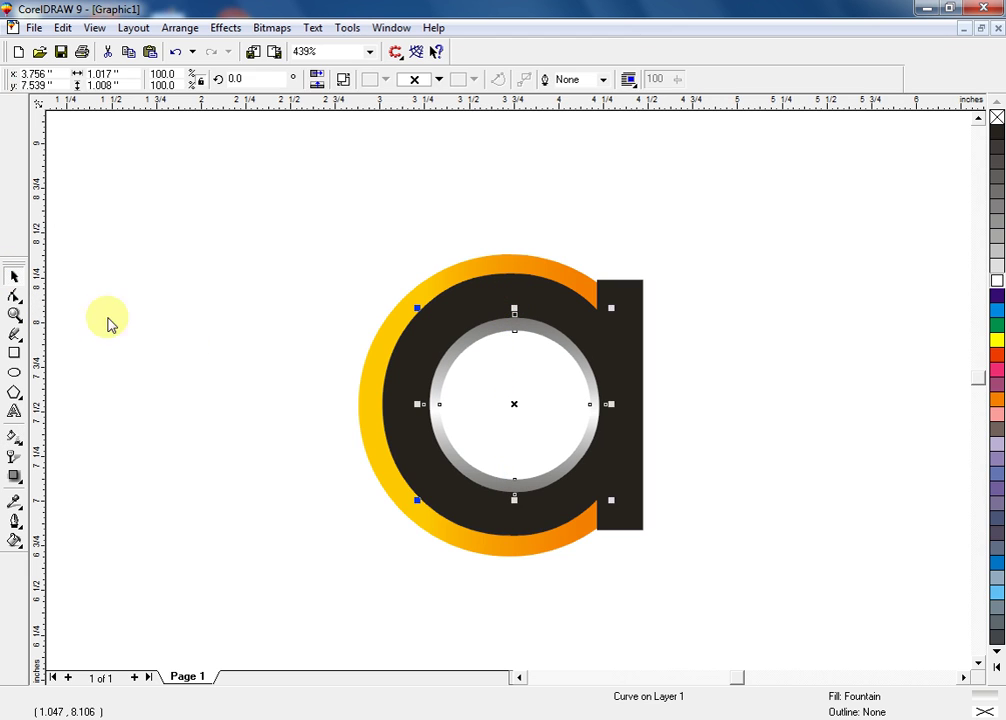
- Scale the orange ring down slightly so a thinner band shows around the letter
{"action": "left_click", "coordinate": [300, 290]}
{"action": "left_click", "coordinate": [435, 278]}
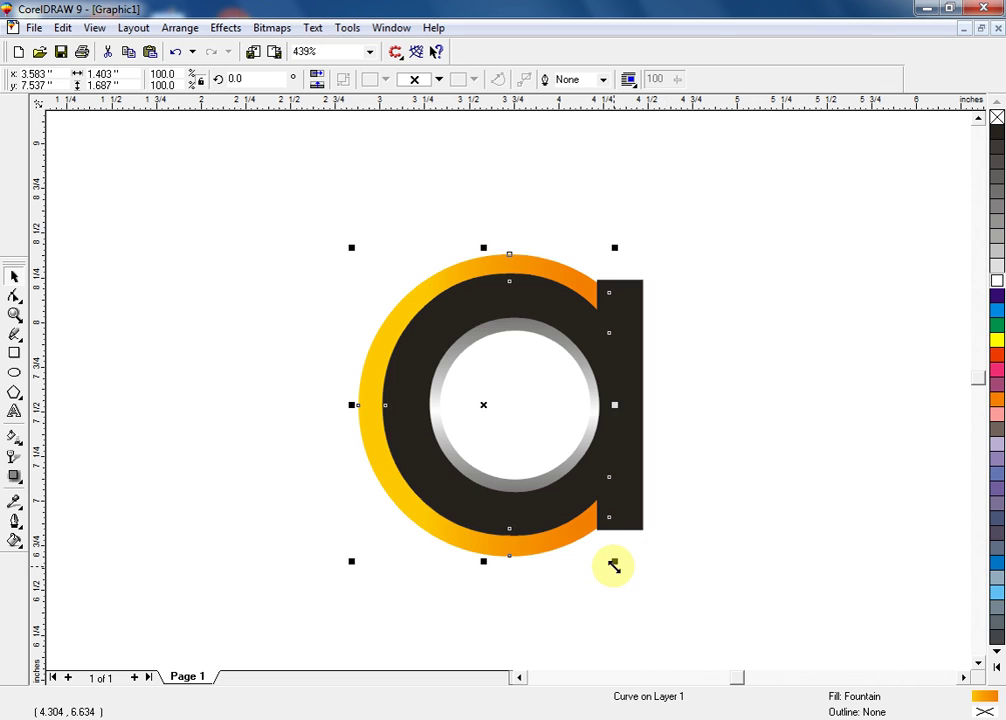
{"action": "left_click_drag", "start_coordinate": [613, 561], "coordinate": [607, 557]}
{"action": "left_click", "coordinate": [684, 574]}
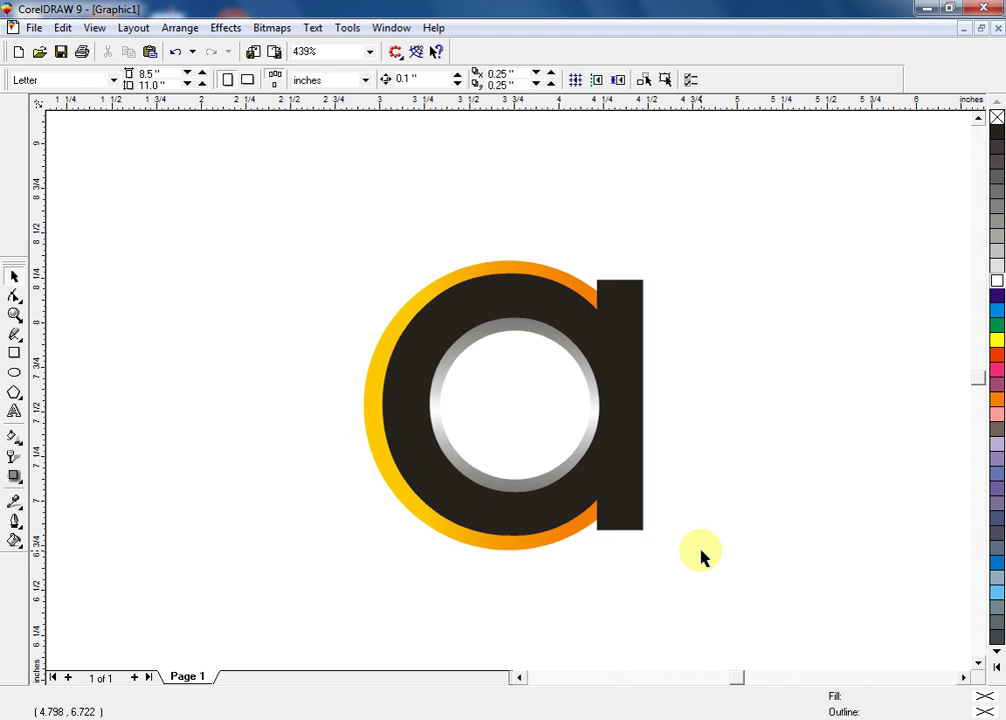
- Draw a closed two-node freehand line about 1.54 by 0.70 inches from the letter's opening to beyond the stem's upper end
{"action": "left_click", "coordinate": [14, 338]}
{"action": "left_click", "coordinate": [516, 392]}
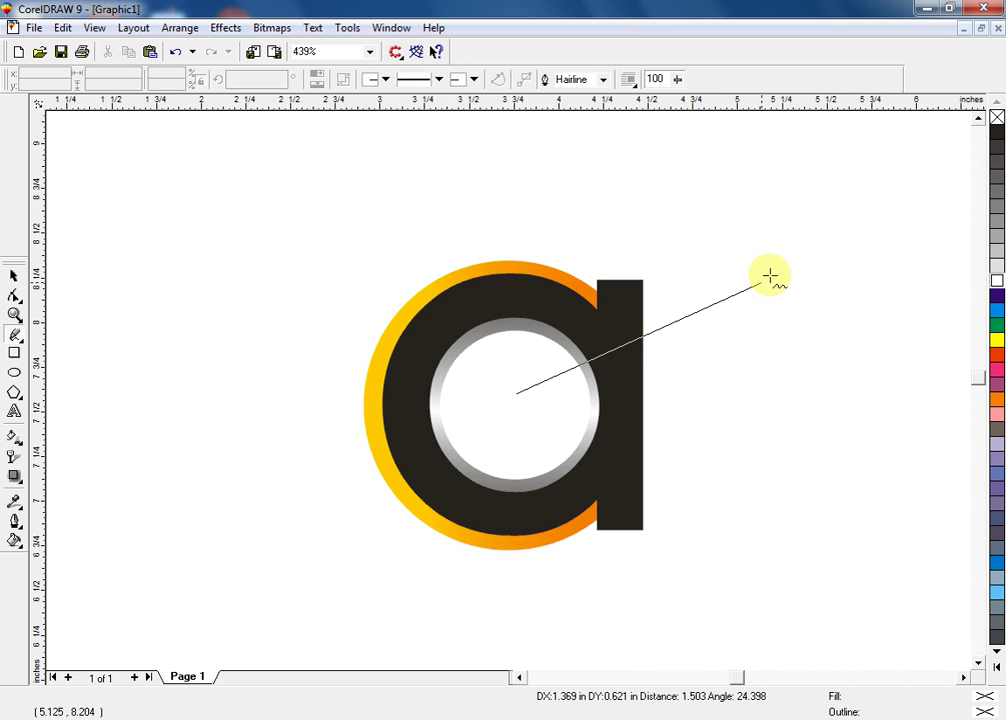
{"action": "left_click", "coordinate": [790, 269]}
{"action": "left_click", "coordinate": [792, 267]}
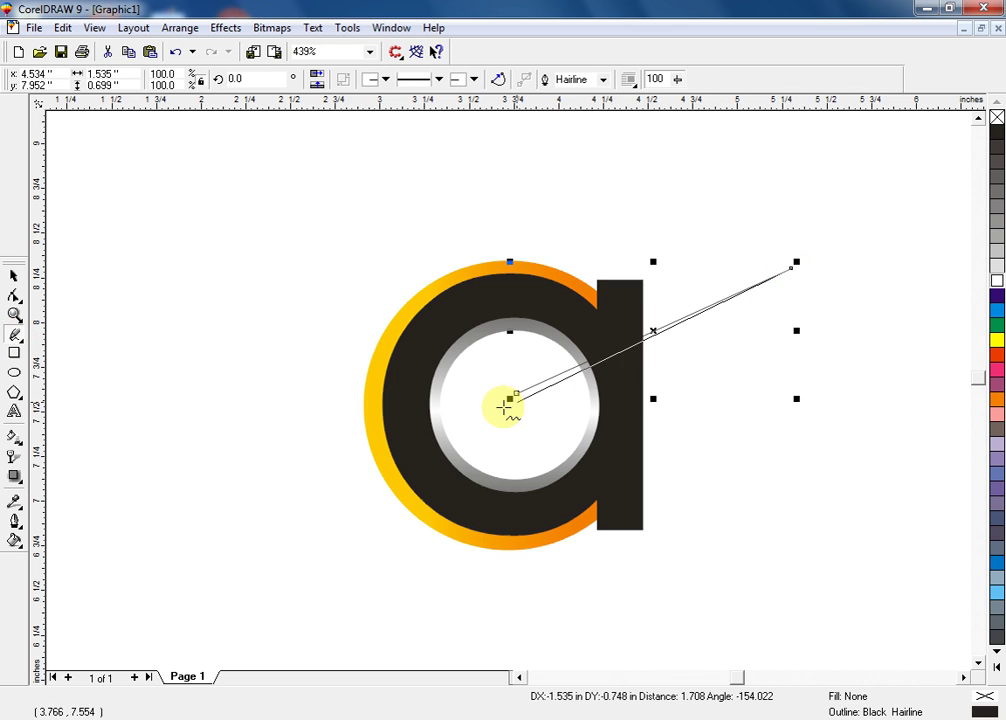
{"action": "left_click", "coordinate": [516, 393]}
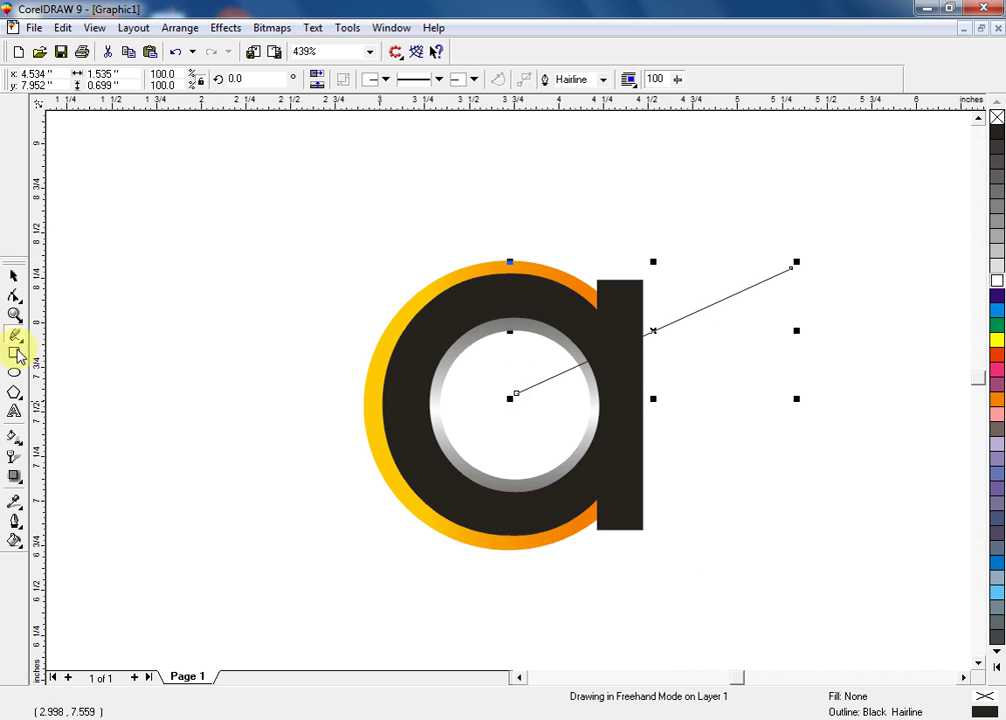
- Convert the line's segments to curves and bend them into a leaf shape about 1.54 by 0.86 inches
{"action": "left_click", "coordinate": [14, 298]}
{"action": "left_click_drag", "start_coordinate": [397, 207], "coordinate": [842, 492]}
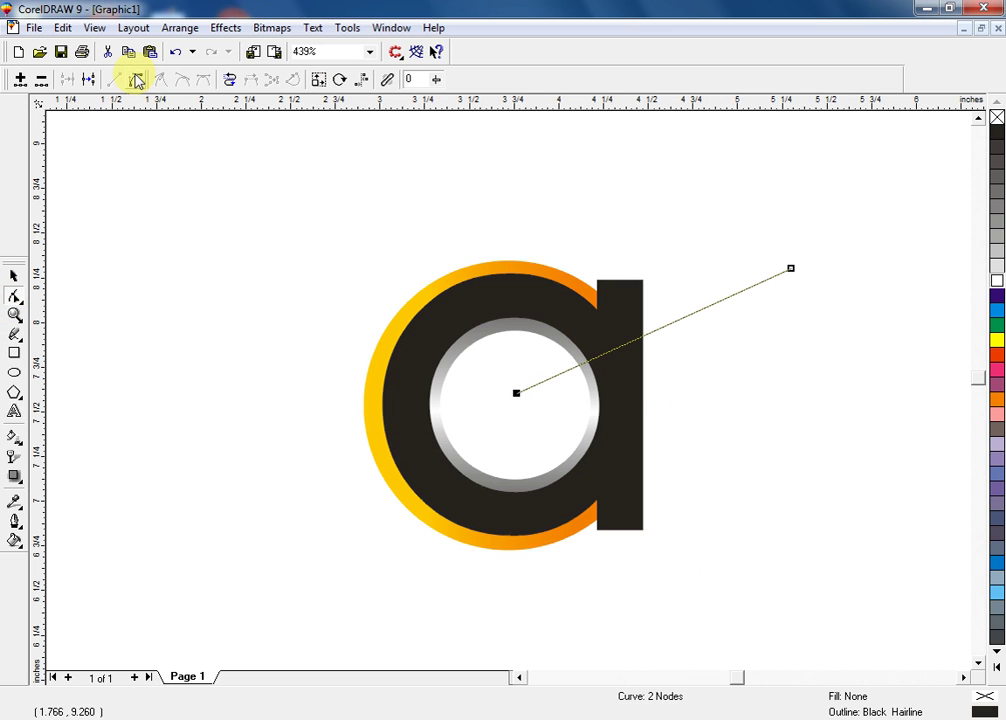
{"action": "left_click", "coordinate": [137, 80]}
{"action": "left_click_drag", "start_coordinate": [569, 438], "coordinate": [420, 346]}
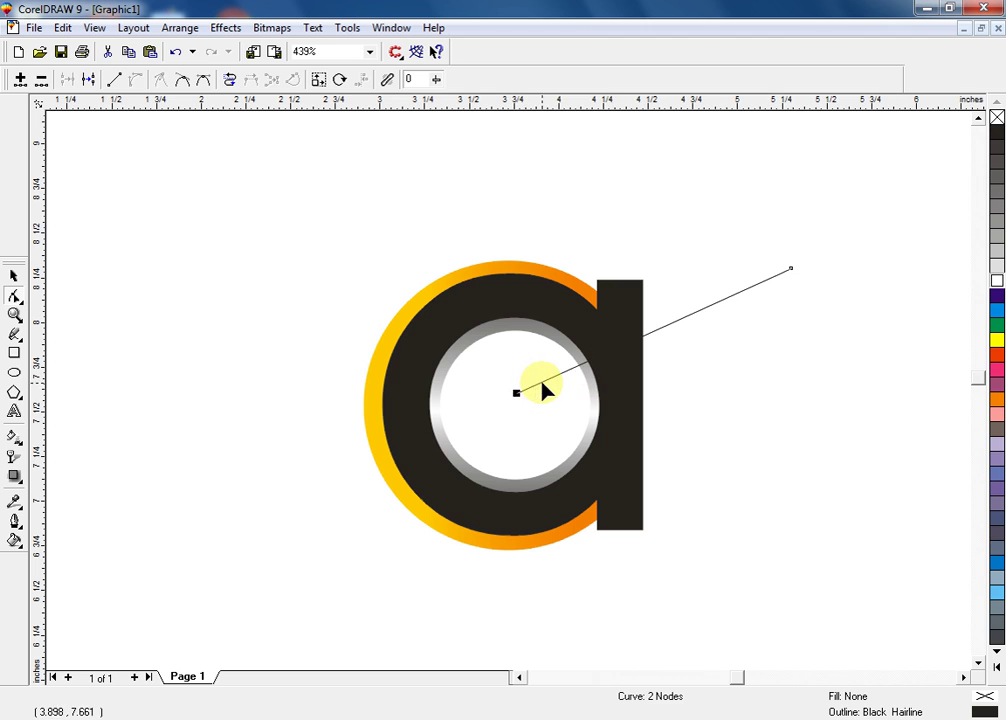
{"action": "left_click_drag", "start_coordinate": [543, 390], "coordinate": [553, 253]}
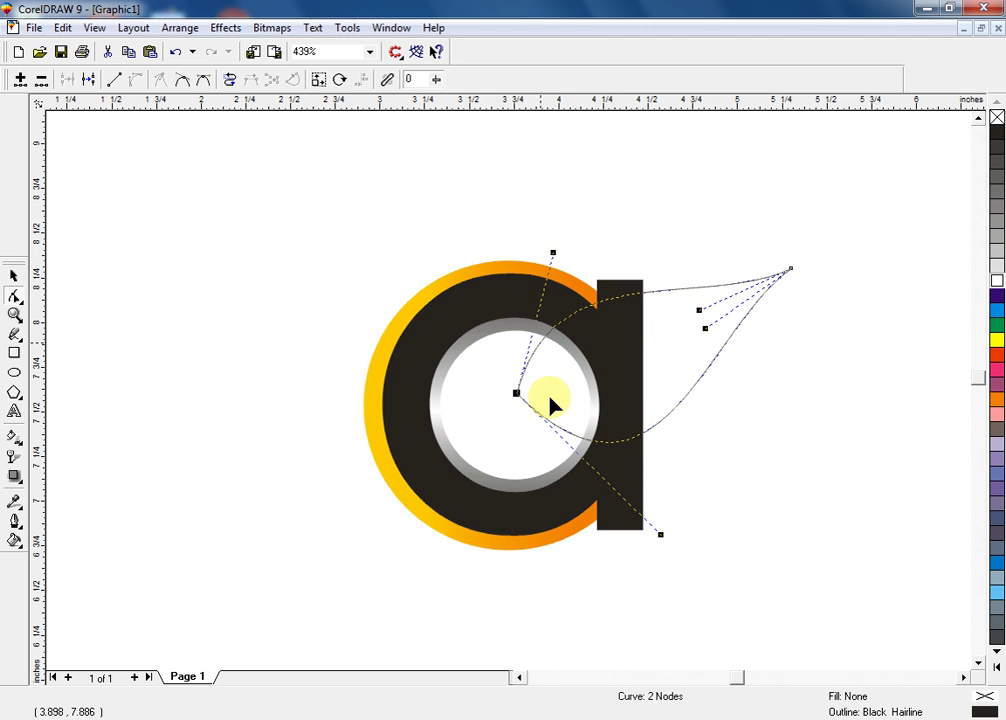
{"action": "left_click_drag", "start_coordinate": [660, 535], "coordinate": [636, 486]}
{"action": "left_click", "coordinate": [16, 277]}
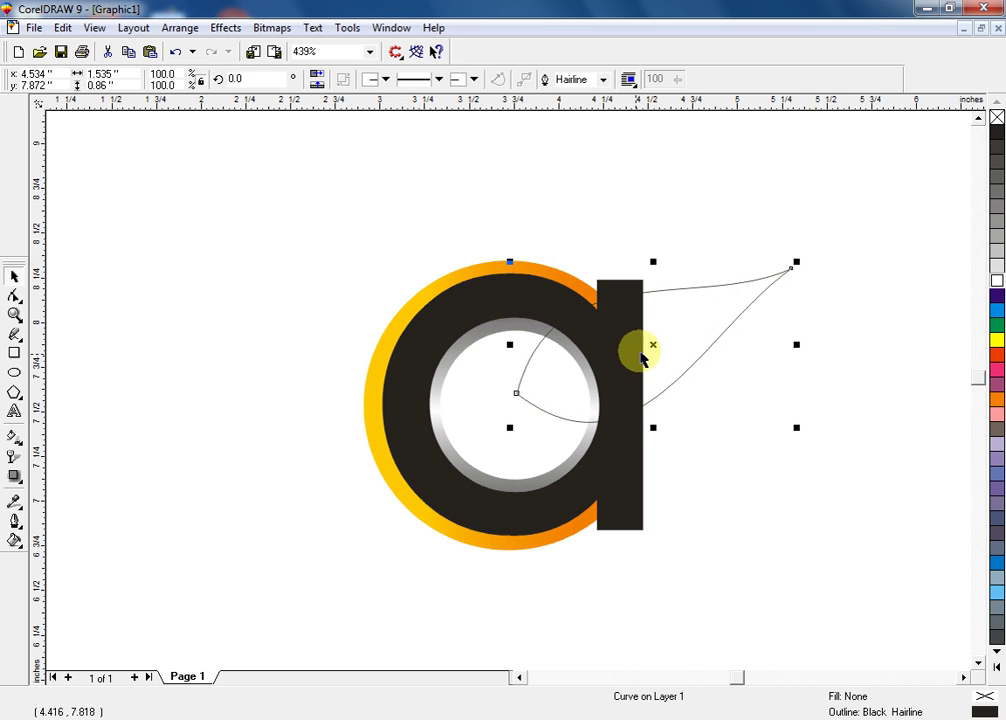
- Reposition the leaf across the letter's stem and rotate it to about 3.5°
{"action": "left_click", "coordinate": [652, 347]}
{"action": "left_click_drag", "start_coordinate": [797, 426], "coordinate": [795, 374]}
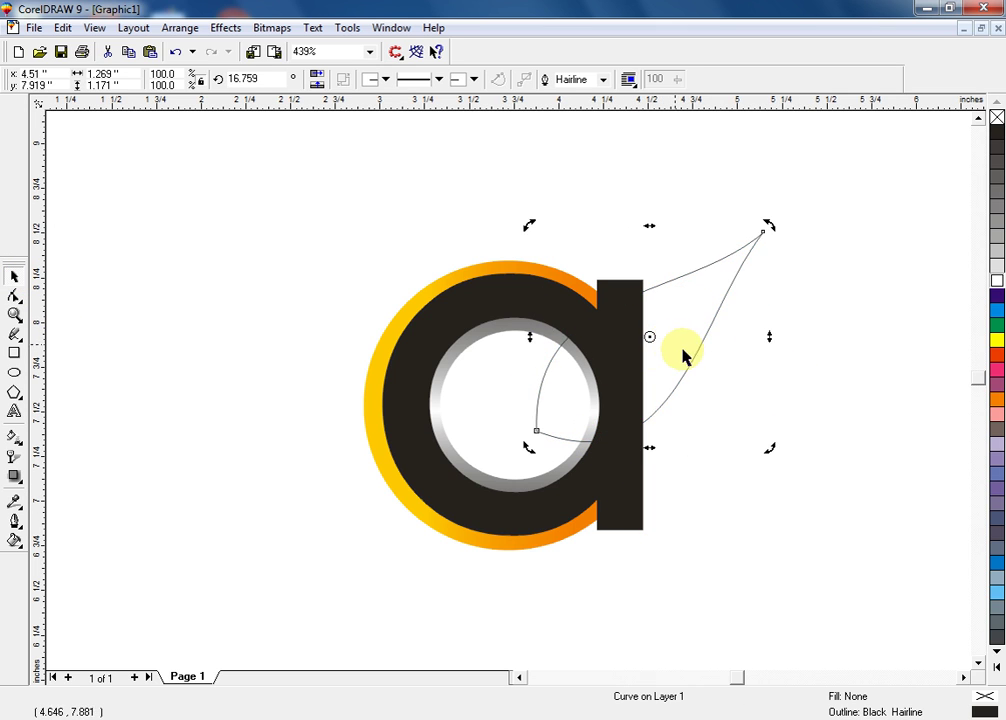
{"action": "mouse_move", "coordinate": [697, 361]}
{"action": "left_mouse_down"}
{"action": "mouse_move", "coordinate": [683, 368]}
{"action": "mouse_move", "coordinate": [689, 375]}
{"action": "left_mouse_up"}
{"action": "left_click", "coordinate": [685, 370]}
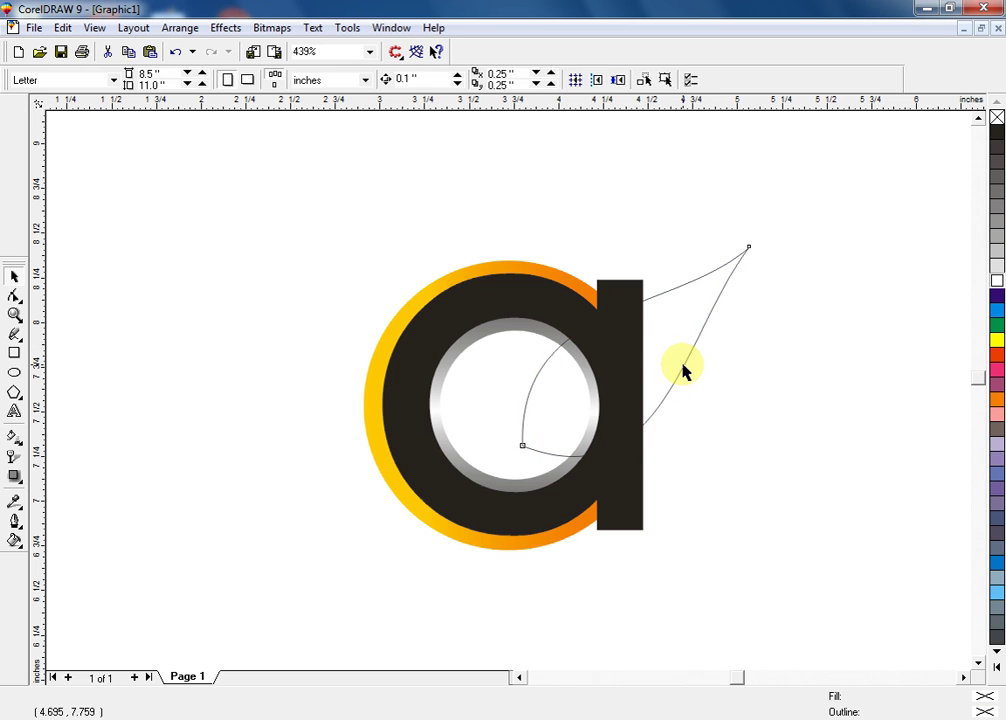
{"action": "double_click", "coordinate": [720, 337]}
{"action": "left_click_drag", "start_coordinate": [752, 240], "coordinate": [751, 286]}
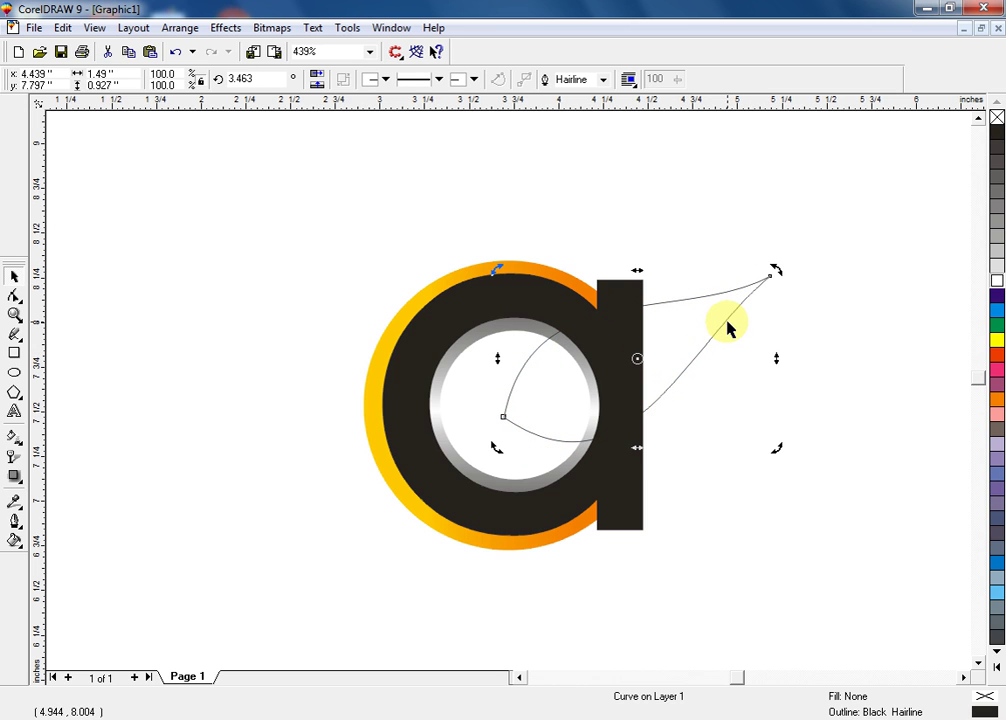
- Reshape the leaf's pointed end by moving its tip node slightly lower
{"action": "left_click", "coordinate": [15, 297]}
{"action": "left_click", "coordinate": [769, 277]}
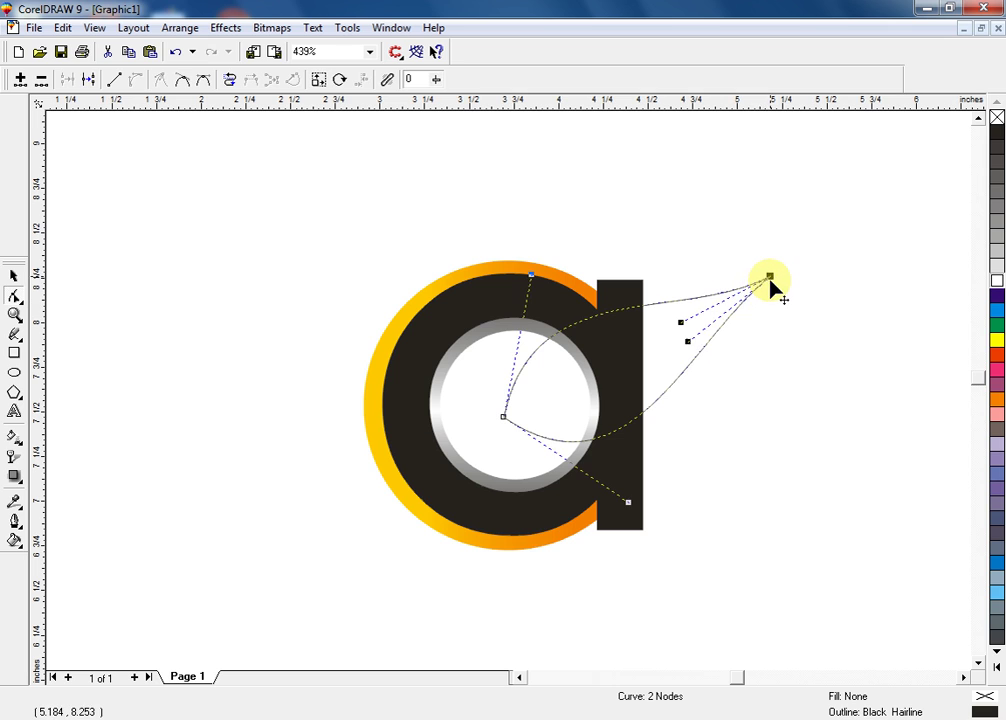
{"action": "left_click_drag", "start_coordinate": [636, 428], "coordinate": [592, 331]}
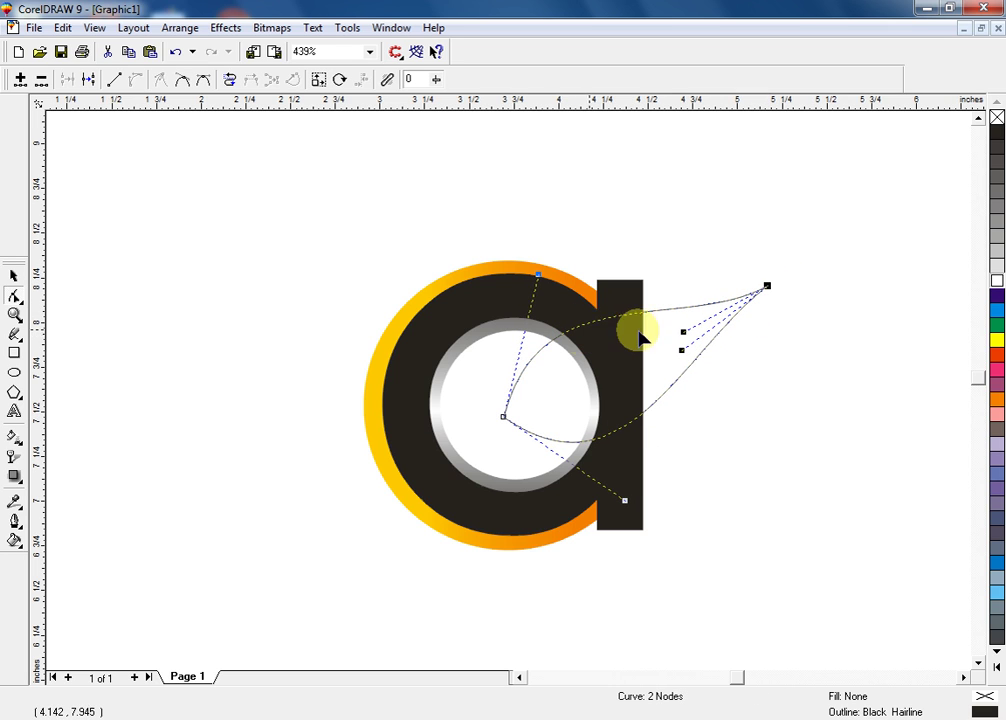
- Shrink the leaf to about 1.07 by 0.81 inches and rotate it to about 11.8° across the stem
{"action": "left_click", "coordinate": [13, 276]}
{"action": "left_click_drag", "start_coordinate": [770, 283], "coordinate": [709, 292]}
{"action": "left_click", "coordinate": [719, 315]}
{"action": "left_click_drag", "start_coordinate": [673, 341], "coordinate": [676, 336]}
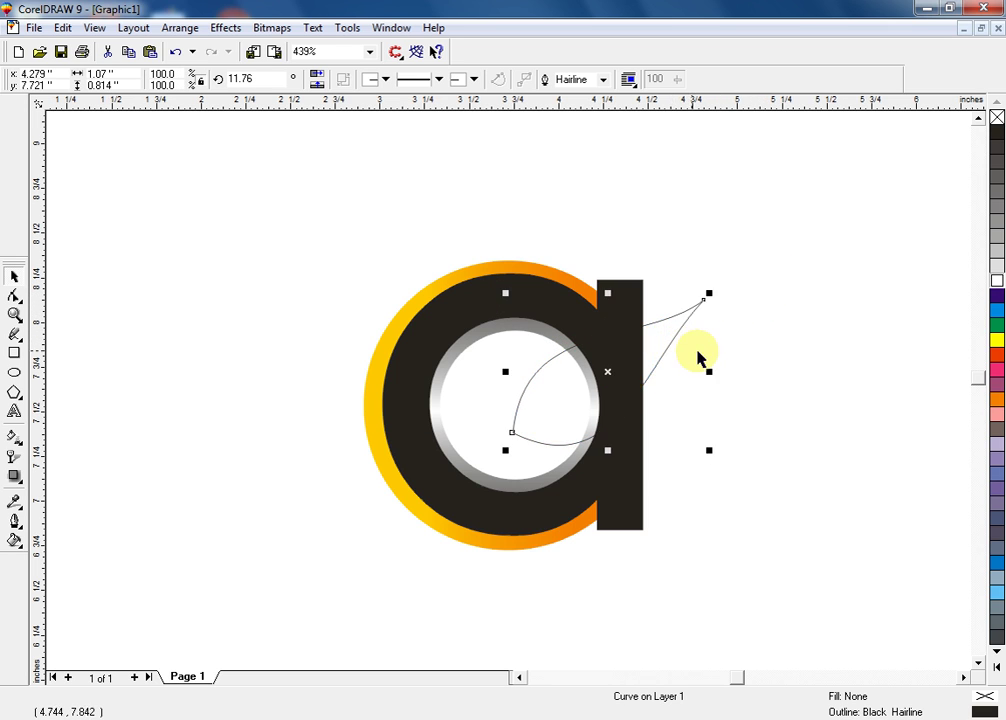
{"action": "left_click", "coordinate": [669, 373]}
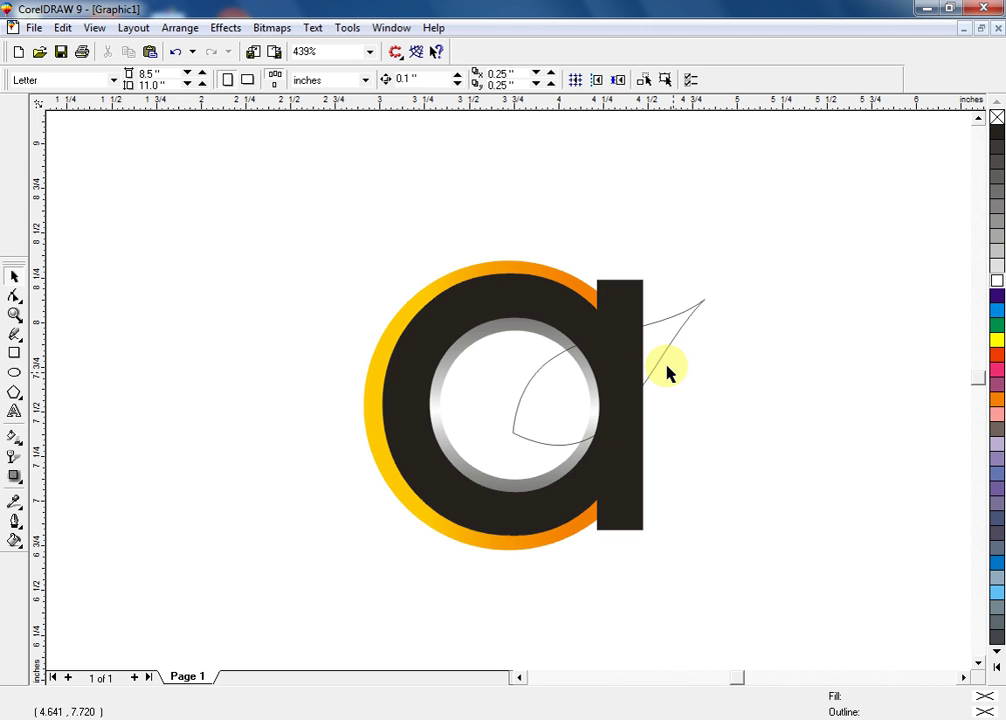
- Give the leaf a 4-point outline and convert that outline into an object separated from the original curve
{"action": "left_click", "coordinate": [668, 364]}
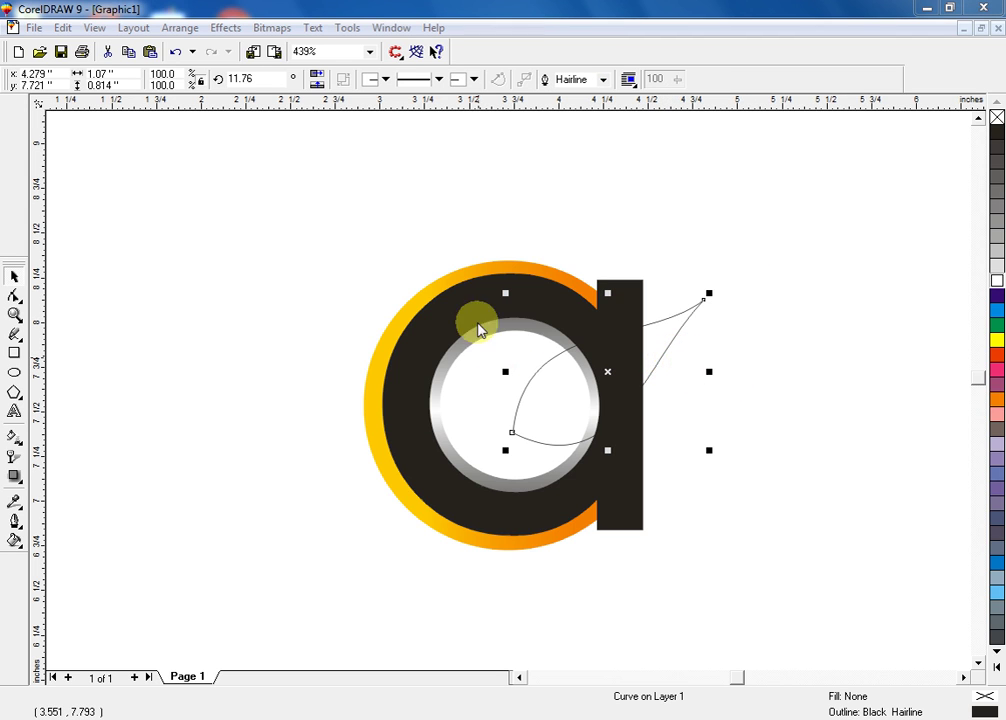
{"action": "key", "text": "F12"}
{"action": "double_click", "coordinate": [380, 274]}
{"action": "type", "text": "4"}
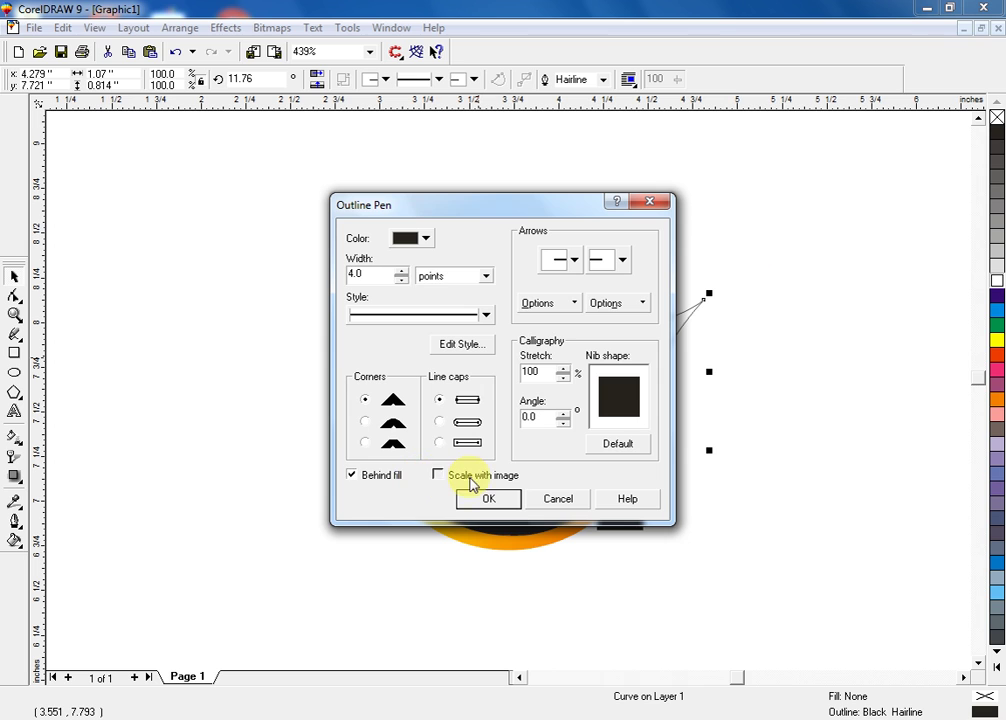
{"action": "left_click", "coordinate": [483, 499]}
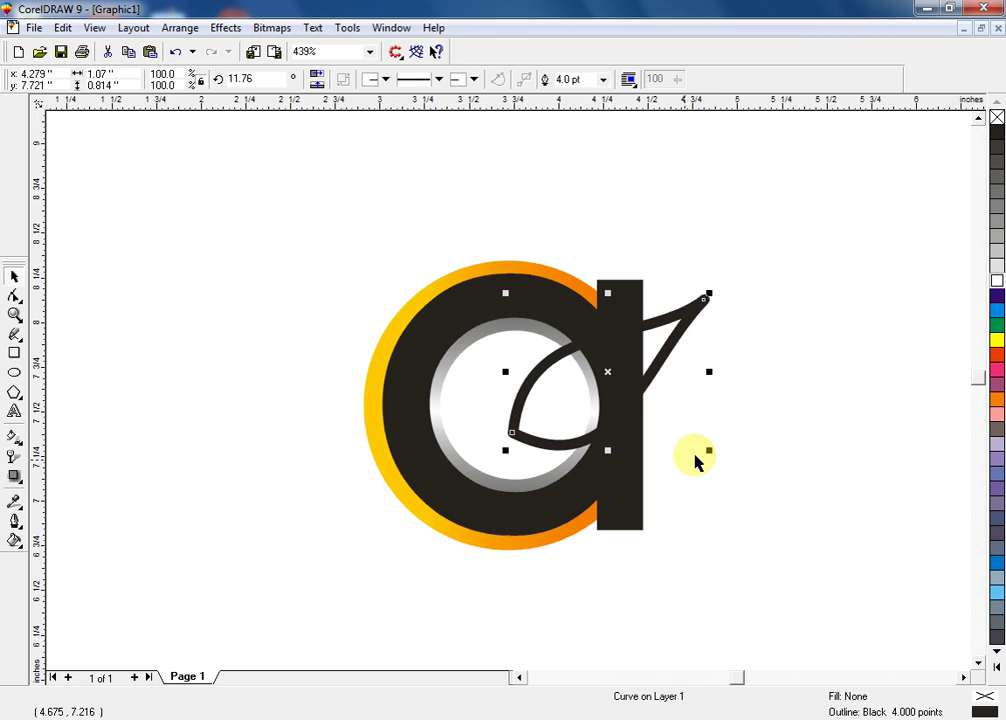
{"action": "key", "text": "ctrl+shift+q"}
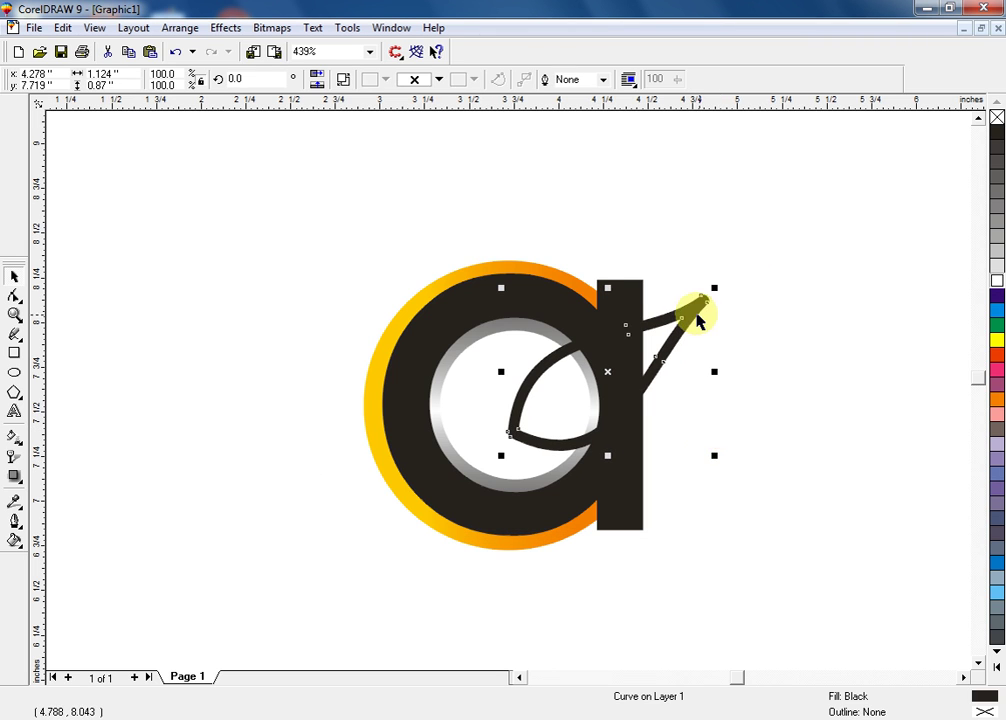
{"action": "left_click_drag", "start_coordinate": [698, 319], "coordinate": [733, 292]}
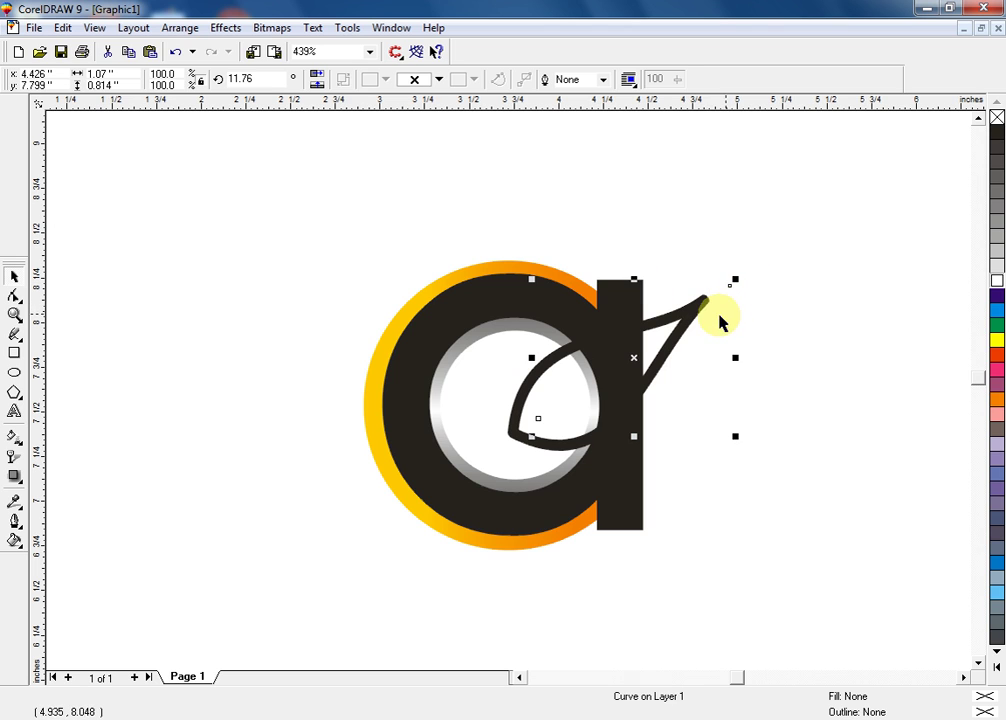
- Trim the letter "a" with the leaf outline and check the cut beneath it
{"action": "left_click", "coordinate": [703, 308]}
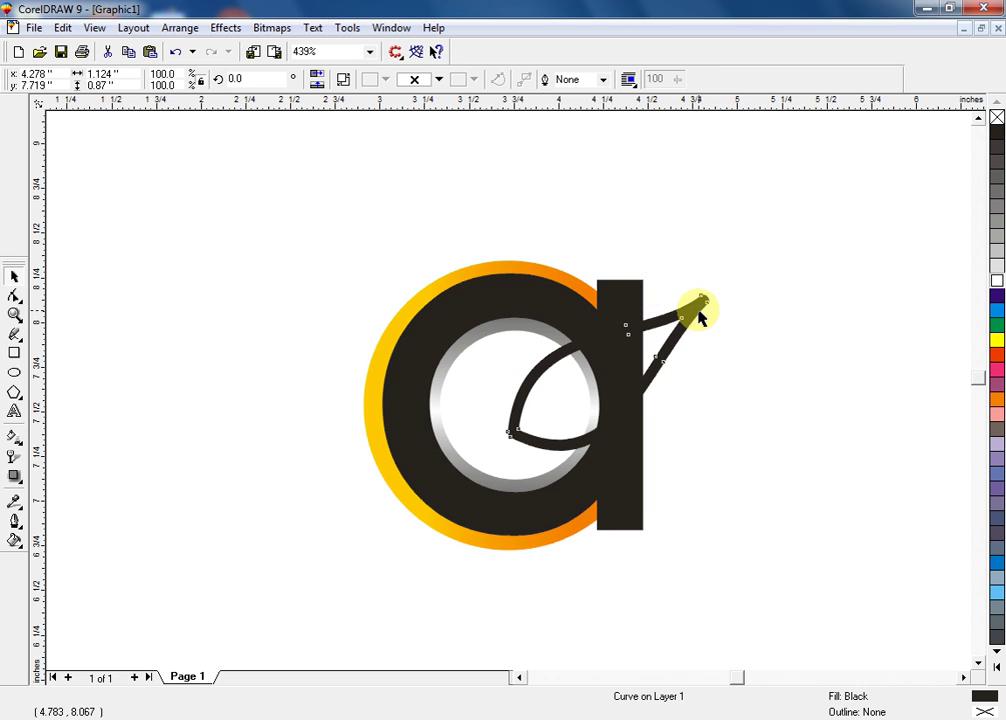
{"action": "left_click", "coordinate": [698, 310], "text": "shift"}
{"action": "left_click", "coordinate": [555, 81]}
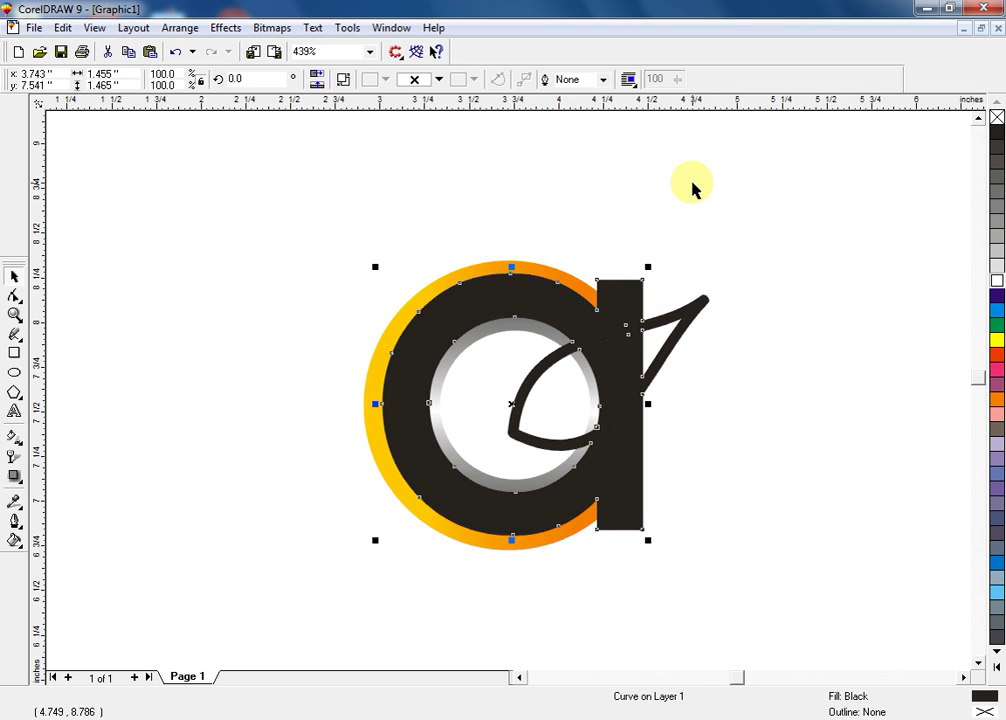
{"action": "left_click", "coordinate": [692, 191]}
{"action": "mouse_move", "coordinate": [687, 314]}
{"action": "left_mouse_down"}
{"action": "mouse_move", "coordinate": [804, 307]}
{"action": "mouse_move", "coordinate": [860, 322]}
{"action": "left_mouse_up"}
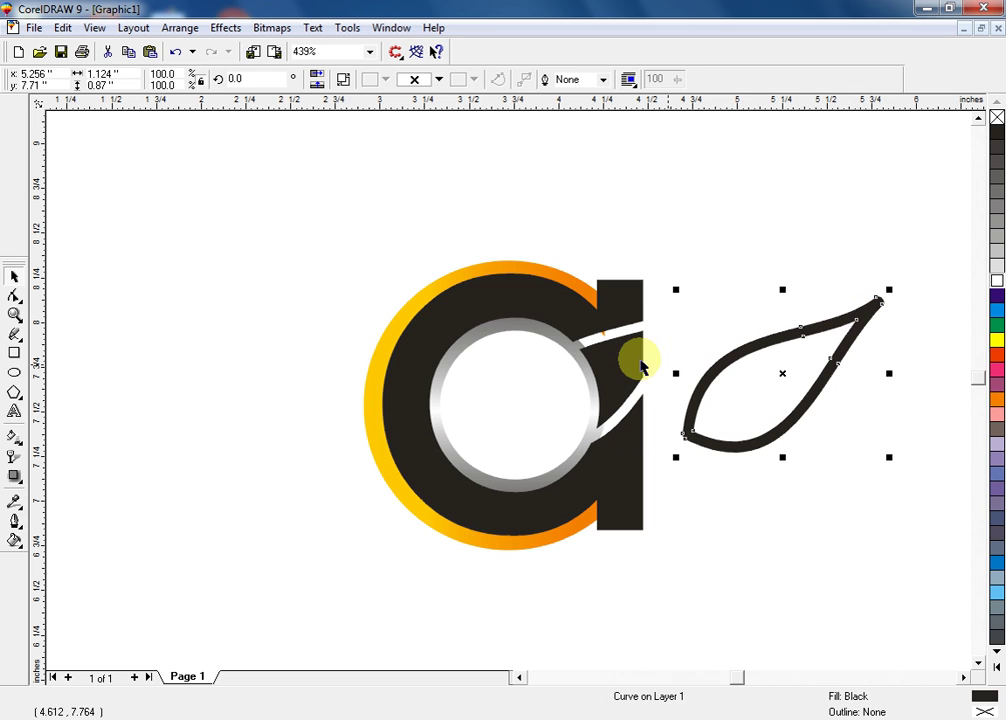
{"action": "key", "text": "ctrl+z"}
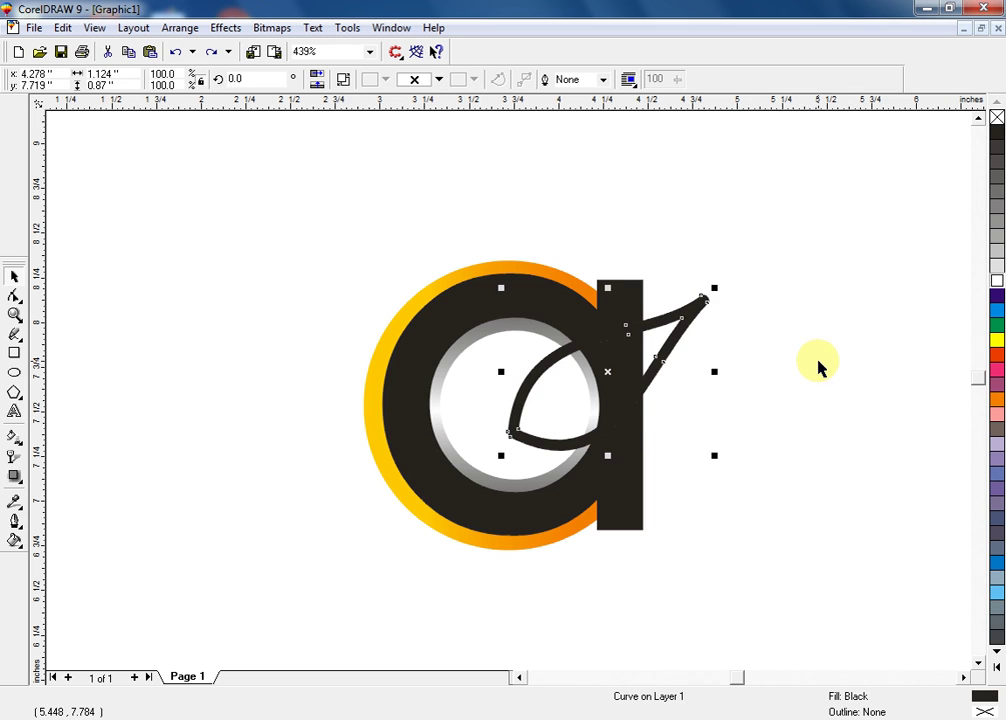
- Trim the inner grey gradient ring with the leaf outline
{"action": "left_click", "coordinate": [599, 336]}
{"action": "left_click", "coordinate": [685, 314]}
{"action": "left_click", "coordinate": [549, 340], "text": "shift"}
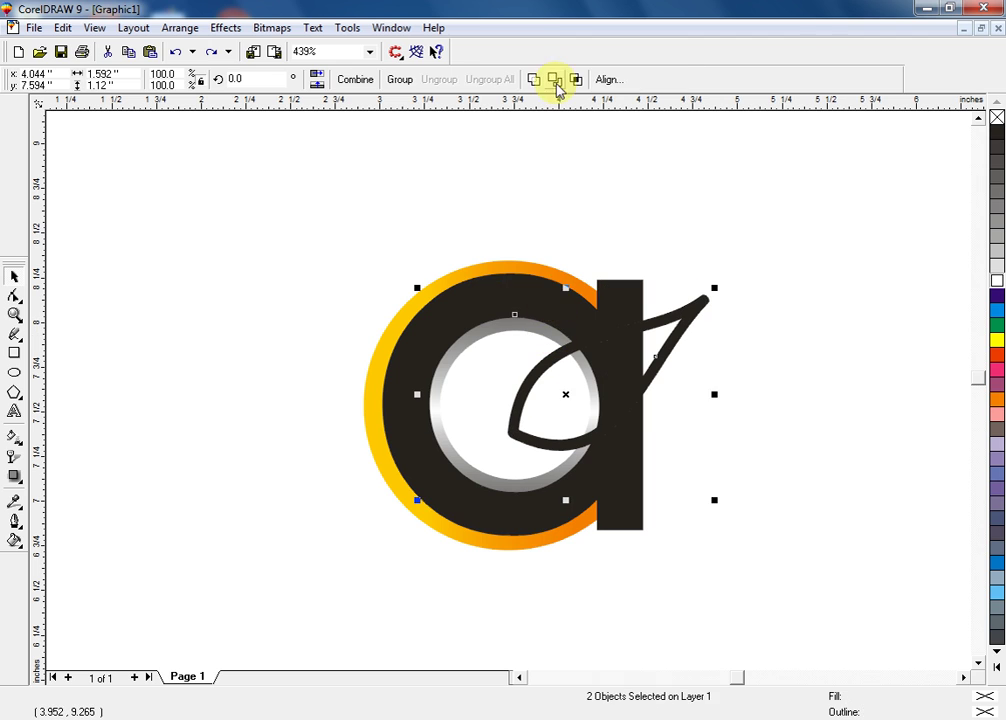
{"action": "left_click", "coordinate": [557, 79]}
{"action": "left_click", "coordinate": [786, 270]}
- Trim the outer orange ring with the leaf outline and check the cut rings
{"action": "left_click", "coordinate": [685, 303]}
{"action": "left_click", "coordinate": [580, 282], "text": "shift"}
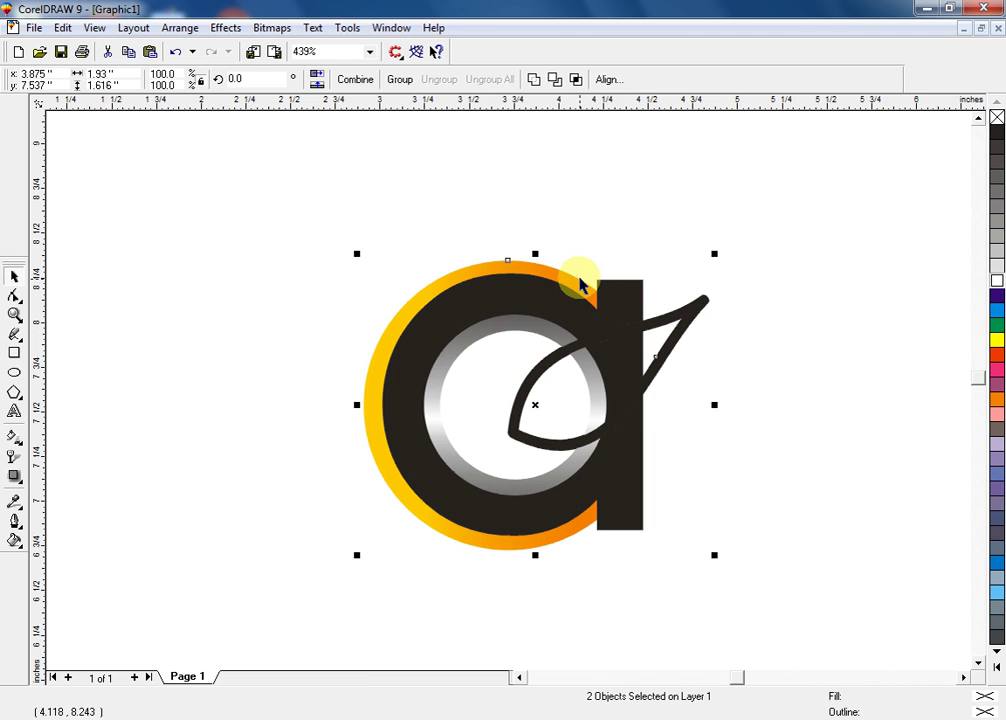
{"action": "left_click", "coordinate": [557, 75]}
{"action": "left_click", "coordinate": [723, 317]}
{"action": "left_click", "coordinate": [547, 286]}
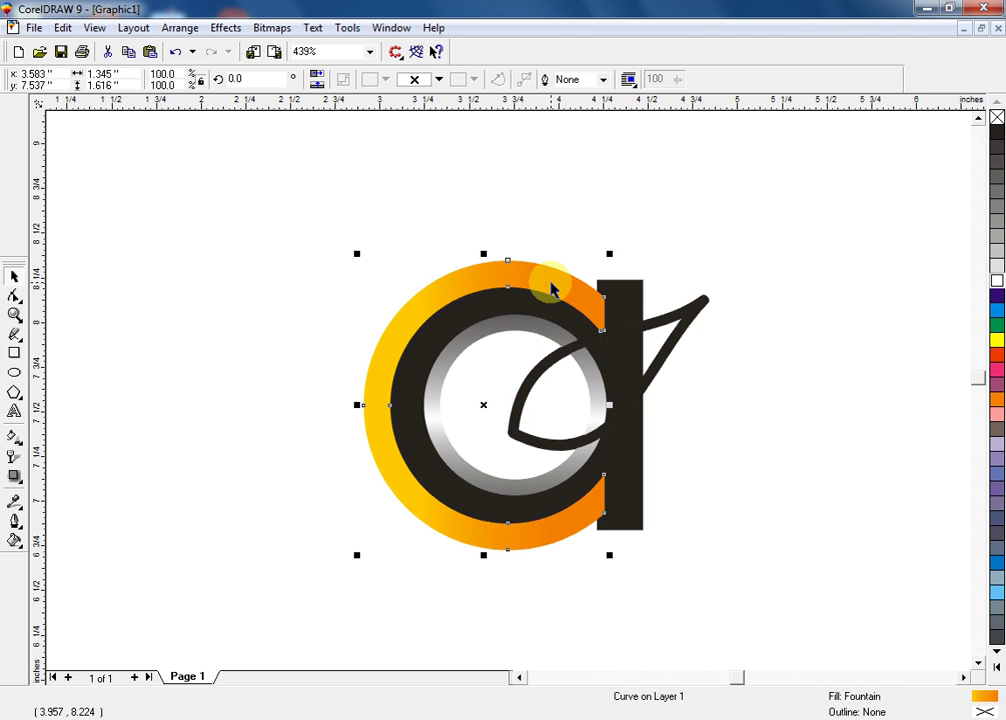
{"action": "left_click", "coordinate": [550, 291]}
{"action": "left_click", "coordinate": [532, 332]}
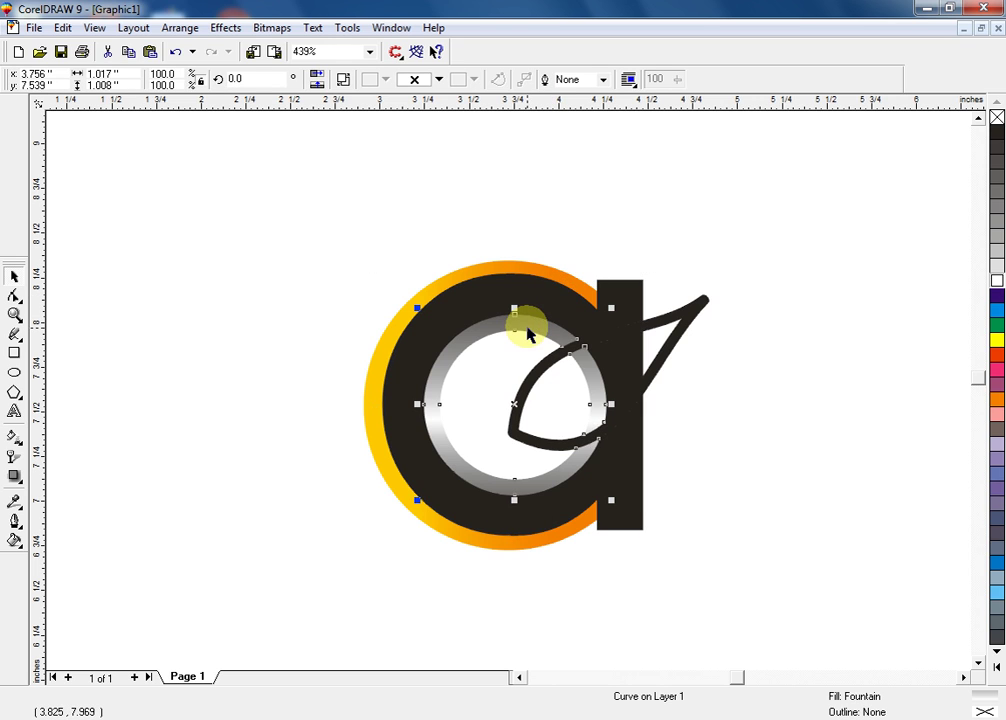
- Separate the trimmed letter "a" into its pieces and delete the stem piece enclosed by the leaf outline
{"action": "left_click", "coordinate": [690, 323]}
{"action": "left_click", "coordinate": [692, 319]}
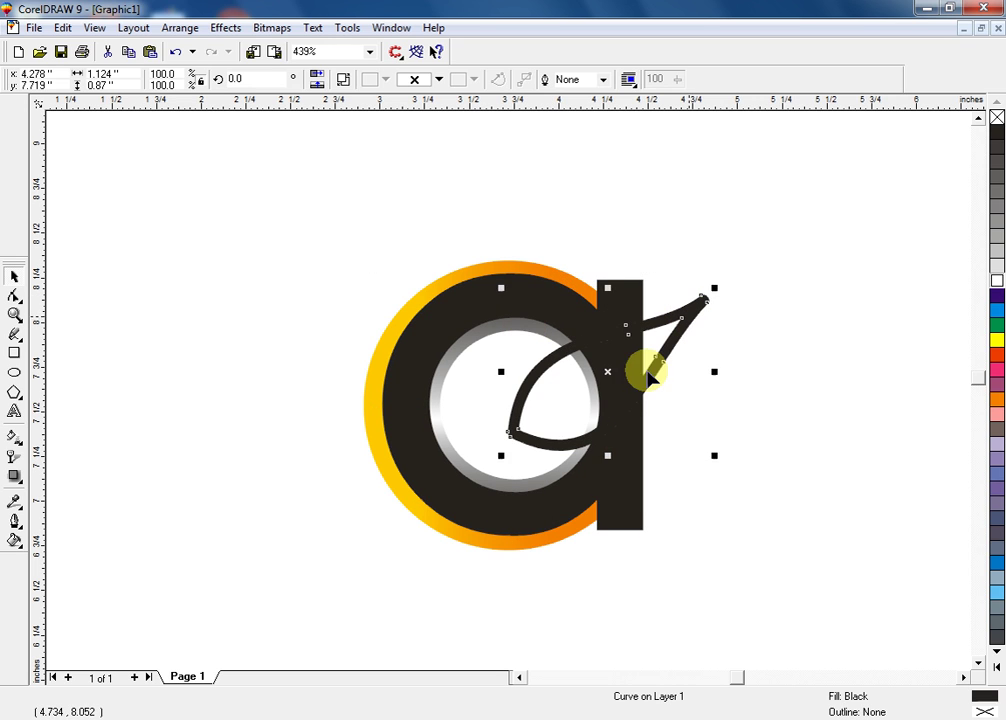
{"action": "left_click", "coordinate": [629, 360]}
{"action": "left_click", "coordinate": [462, 212]}
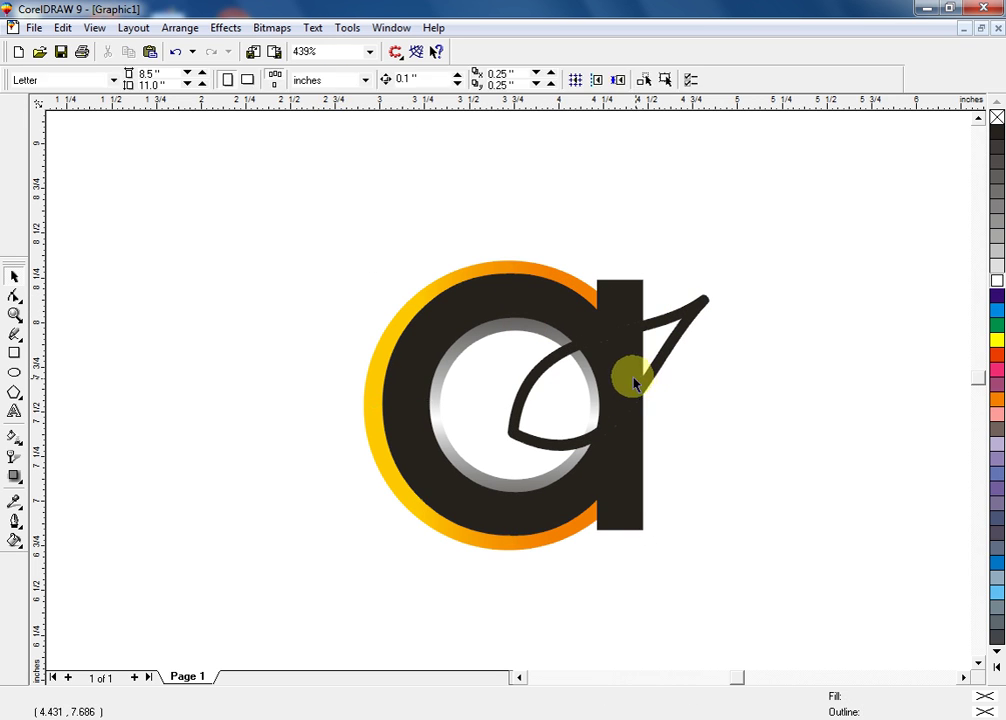
{"action": "left_click", "coordinate": [677, 365]}
{"action": "left_click", "coordinate": [687, 366]}
- Separate the cut grey ring and delete the fragment lying inside the leaf outline
{"action": "left_click", "coordinate": [603, 392]}
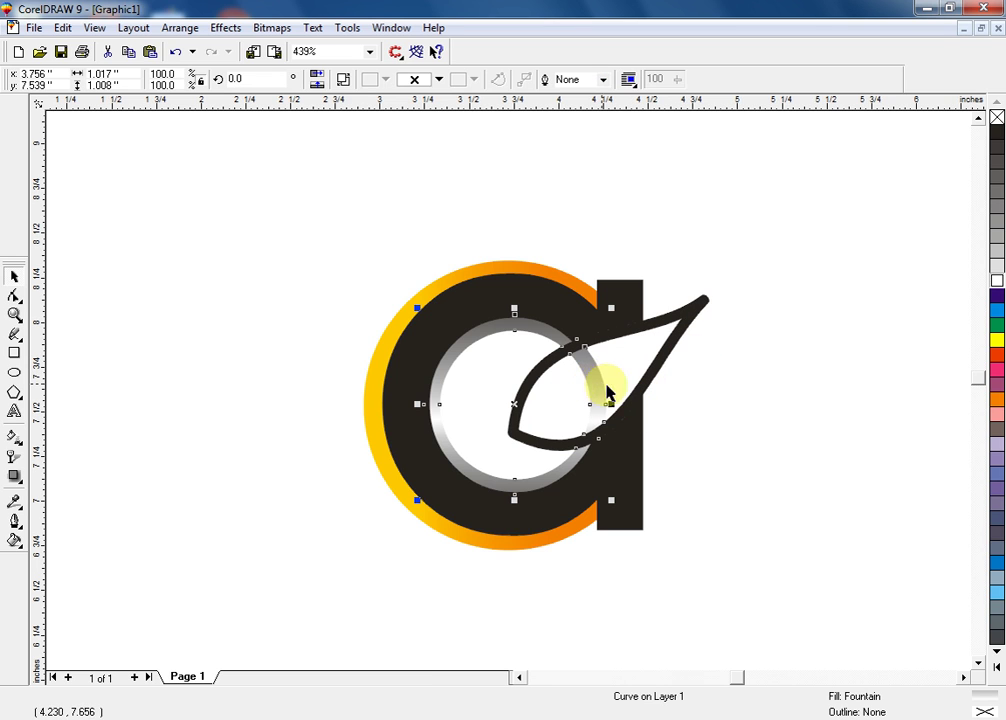
{"action": "left_click", "coordinate": [602, 388]}
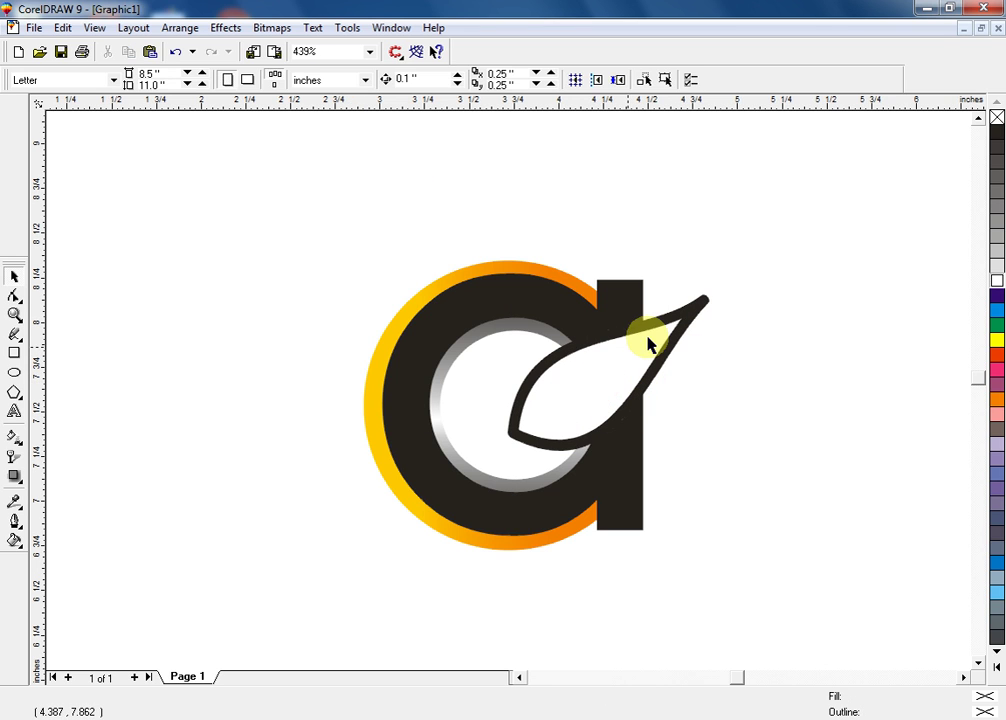
{"action": "left_click", "coordinate": [640, 356]}
{"action": "left_click", "coordinate": [698, 359]}
- Break the leaf outline apart, delete its larger outer shape and fill the remaining inner leaf with green
{"action": "left_click", "coordinate": [689, 307]}
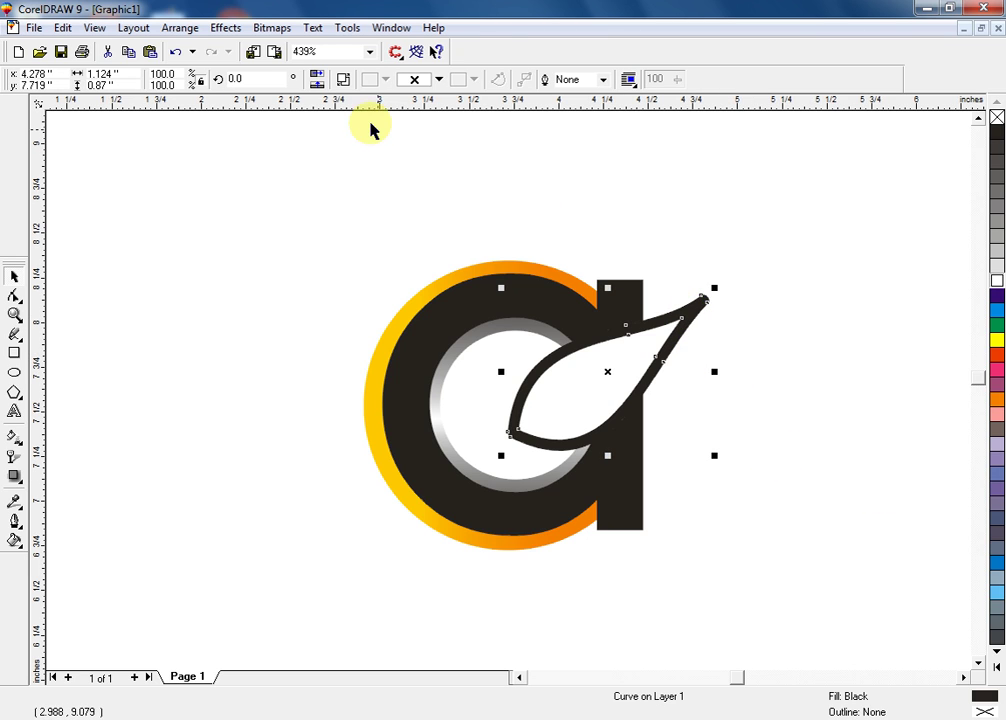
{"action": "left_click", "coordinate": [343, 80]}
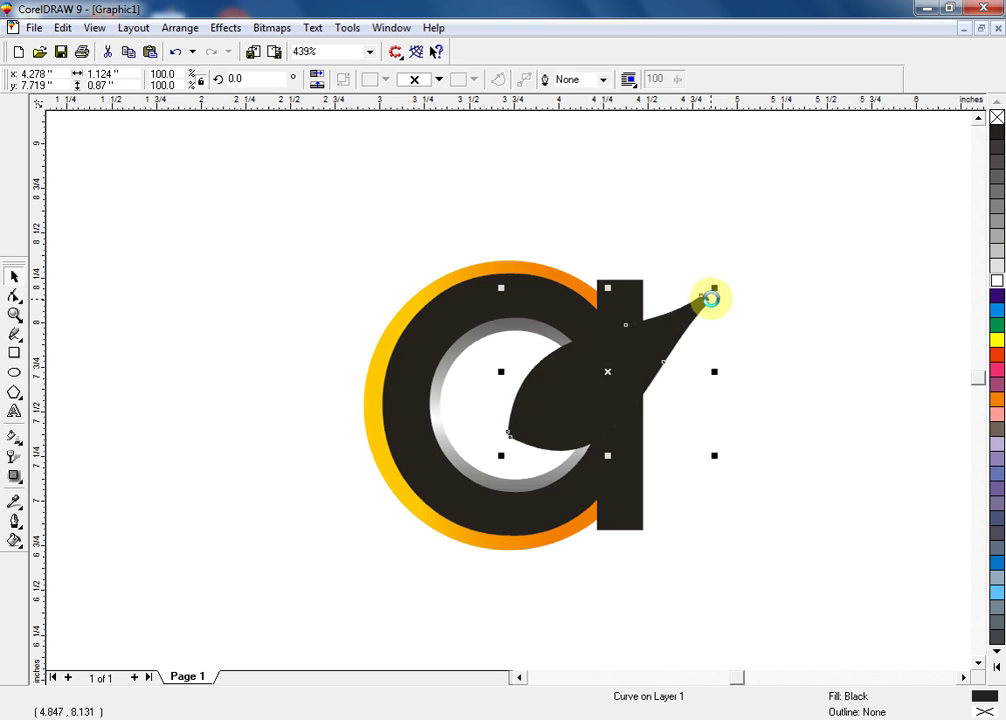
{"action": "left_click_drag", "start_coordinate": [711, 298], "coordinate": [687, 311]}
{"action": "left_click_drag", "start_coordinate": [986, 672], "coordinate": [957, 333]}
{"action": "left_click", "coordinate": [962, 318]}
{"action": "left_click", "coordinate": [795, 386]}
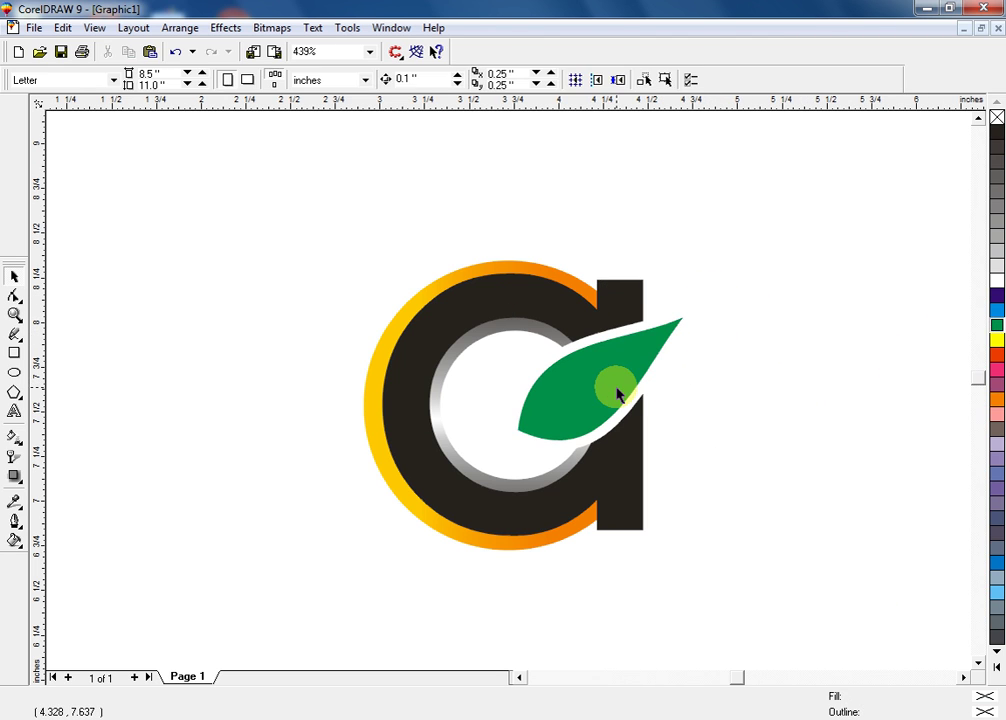
- Change the leaf to a dark green uniform fill of C 94, M 49, Y 95, K 20
{"action": "left_click", "coordinate": [620, 395]}
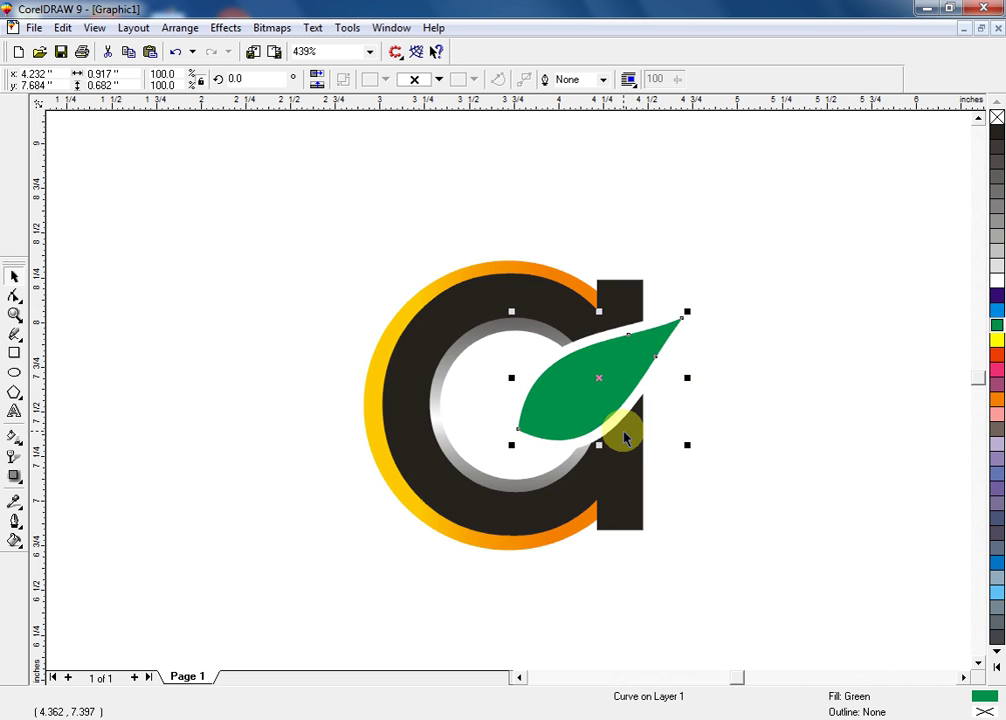
{"action": "left_click", "coordinate": [14, 477]}
{"action": "left_click", "coordinate": [46, 430]}
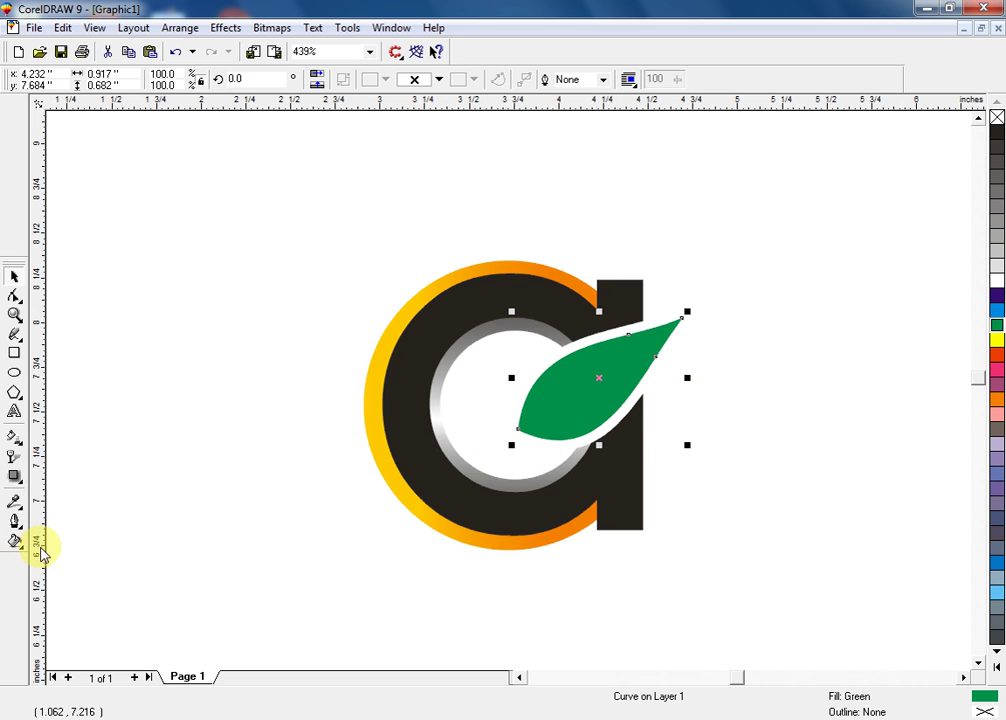
{"action": "left_click", "coordinate": [562, 550]}
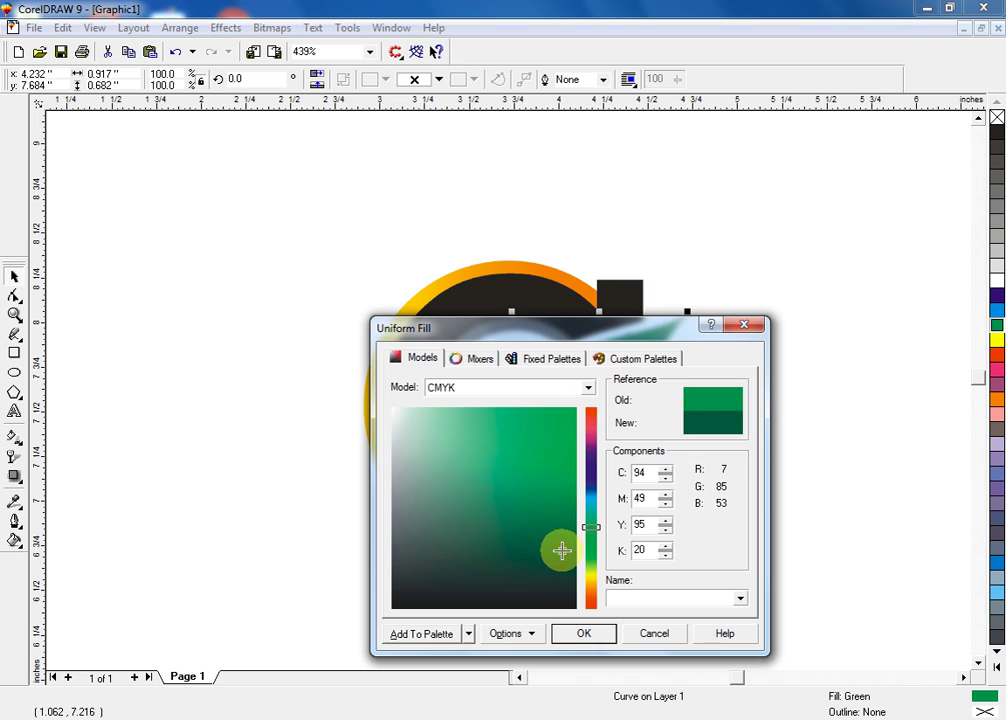
{"action": "left_click", "coordinate": [578, 632]}
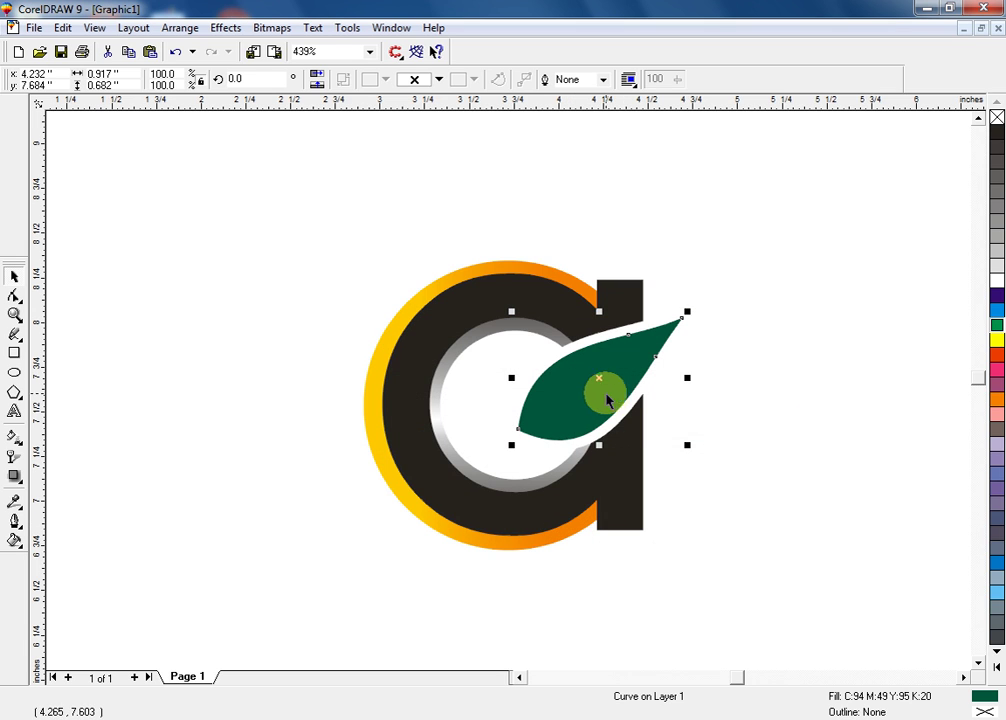
- Apply a linear fountain fill to the leaf, running from dark green at its base to green near its tip
{"action": "key", "text": "g"}
{"action": "left_click_drag", "start_coordinate": [555, 410], "coordinate": [658, 358]}
{"action": "left_click_drag", "start_coordinate": [997, 325], "coordinate": [665, 351]}
{"action": "left_click", "coordinate": [555, 410]}
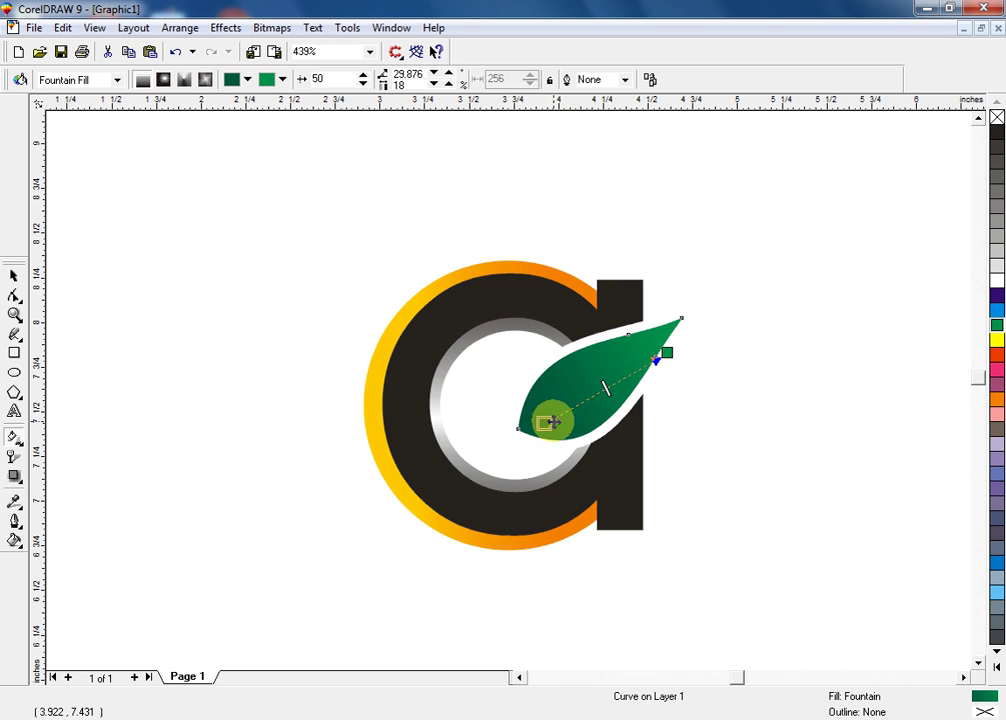
{"action": "left_click", "coordinate": [15, 276]}
{"action": "left_click", "coordinate": [588, 406]}
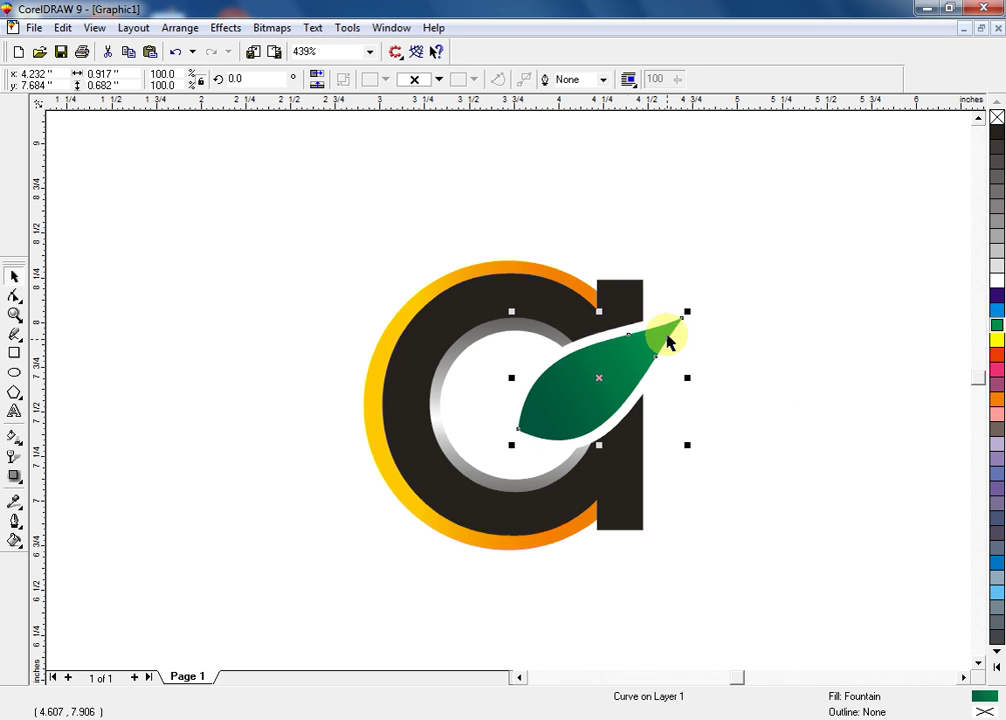
- Make a leaf copy about 0.41 by 0.31 inches, mirror it horizontally and place it left of the large leaf's base
{"action": "left_click_drag", "start_coordinate": [683, 311], "coordinate": [597, 378]}
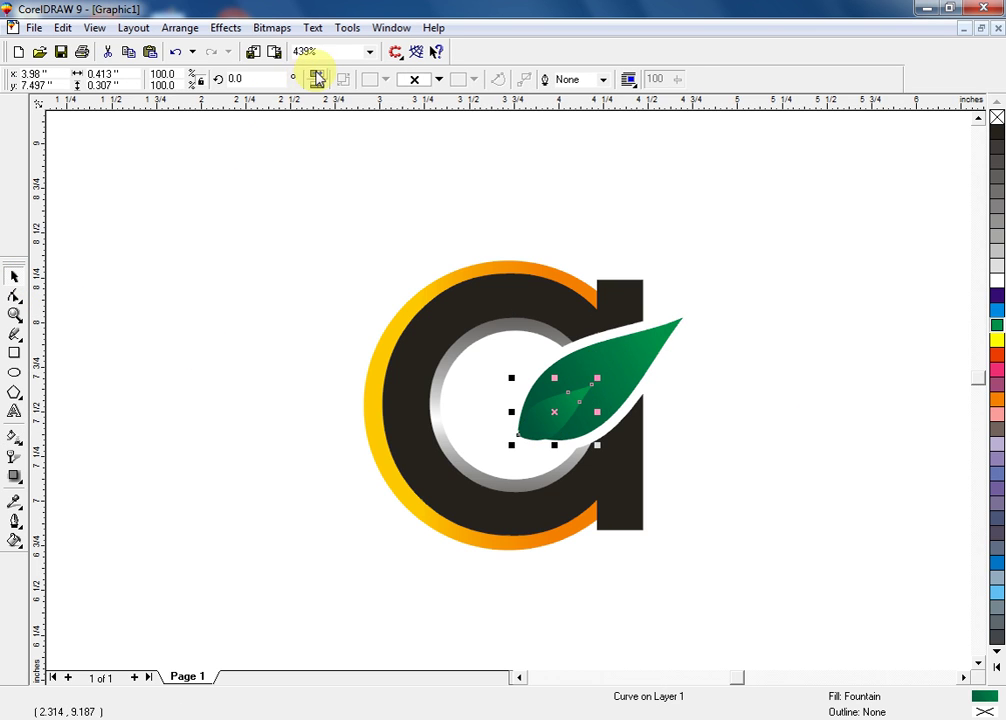
{"action": "left_click", "coordinate": [316, 78]}
{"action": "left_click_drag", "start_coordinate": [546, 411], "coordinate": [477, 398]}
- Rotate the small leaf to about 136.3° so that its tip points upward inside the ring
{"action": "left_click", "coordinate": [494, 406]}
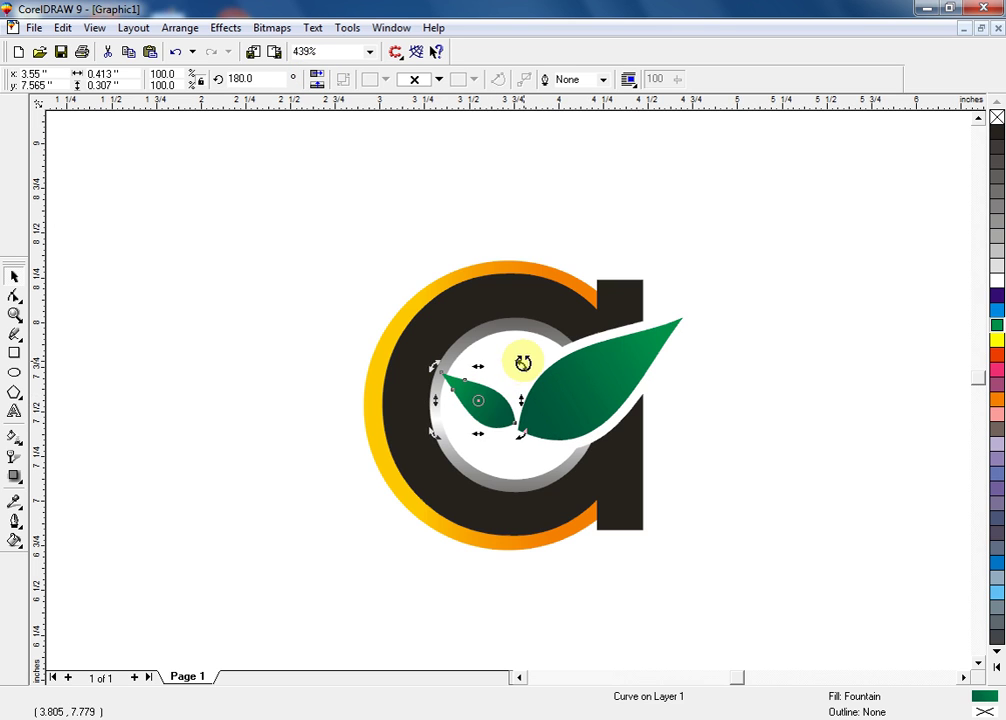
{"action": "left_click_drag", "start_coordinate": [517, 359], "coordinate": [508, 398]}
{"action": "left_click", "coordinate": [741, 415]}
{"action": "left_click", "coordinate": [501, 404]}
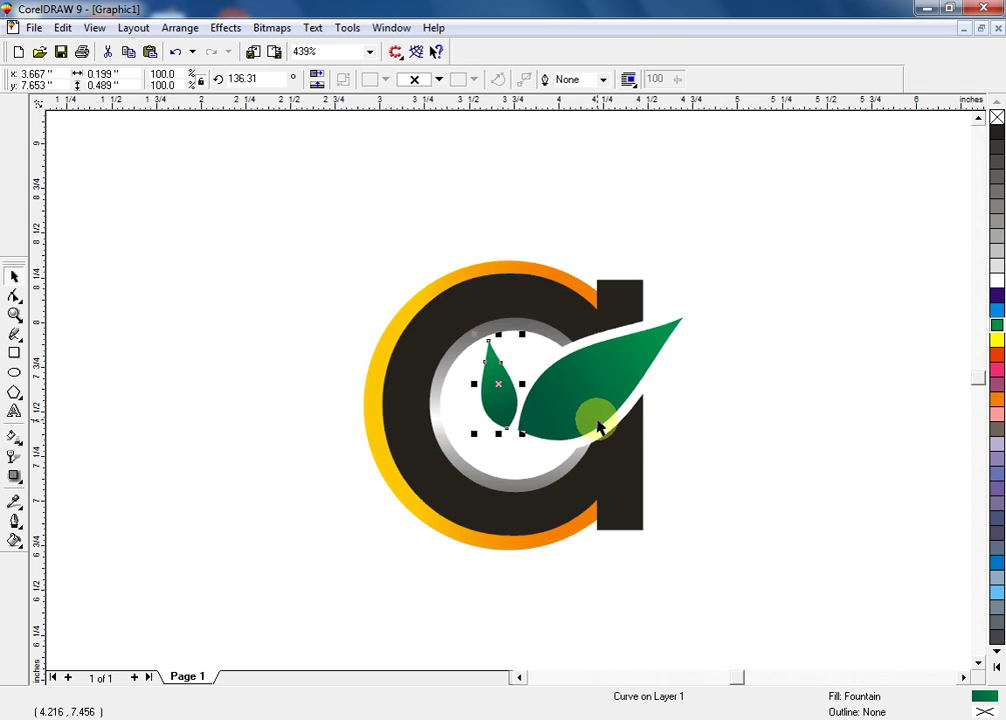
- Copy the outer ring's fill to the small leaf and run the gradient from orange at the base to yellow toward the tip
{"action": "key", "text": "ctrl+shift+a"}
{"action": "left_click", "coordinate": [509, 394]}
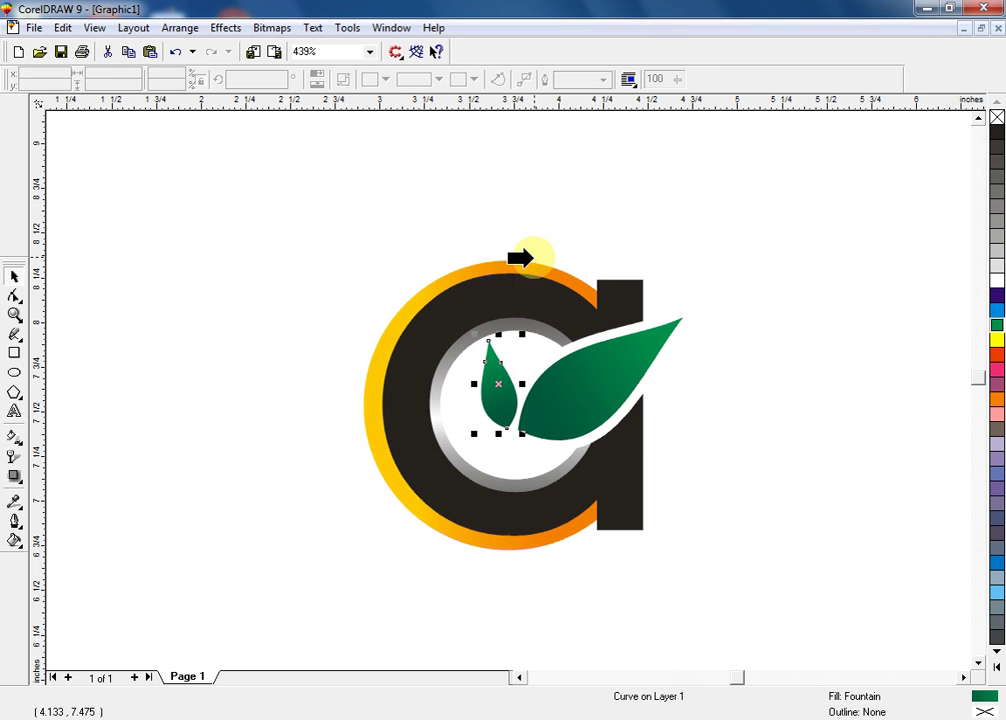
{"action": "left_click", "coordinate": [530, 265]}
{"action": "key", "text": "g"}
{"action": "left_click_drag", "start_coordinate": [512, 437], "coordinate": [495, 360]}
{"action": "left_click", "coordinate": [606, 400]}
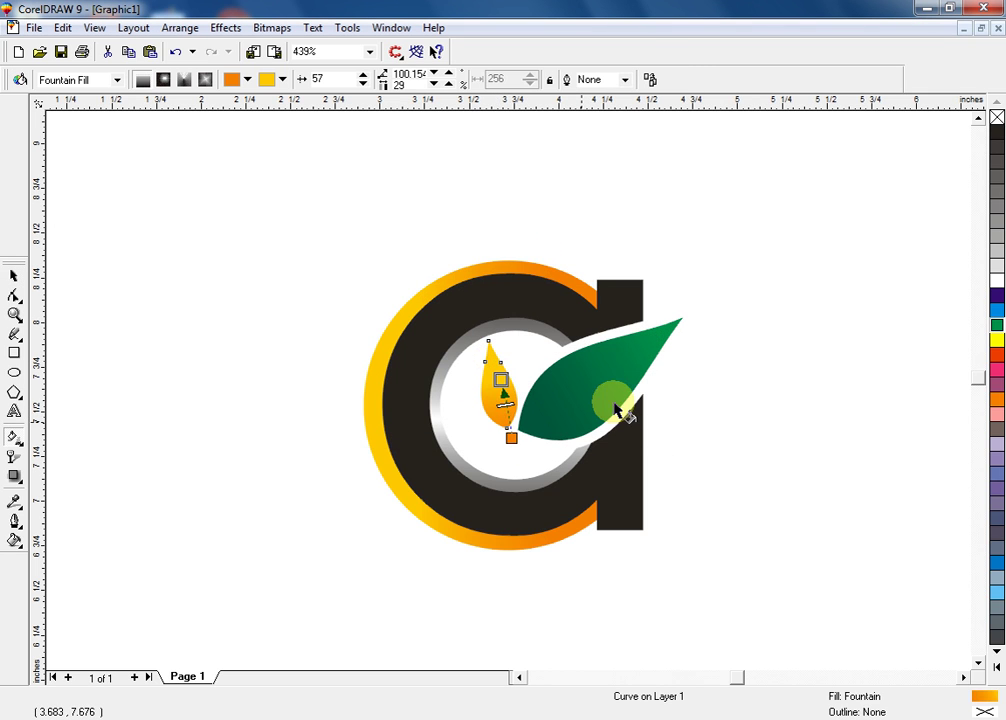
- Select all parts of the logo and move them together about 0.1 inches to the left
{"action": "left_click", "coordinate": [14, 275]}
{"action": "left_click", "coordinate": [362, 333]}
{"action": "left_click", "coordinate": [595, 370]}
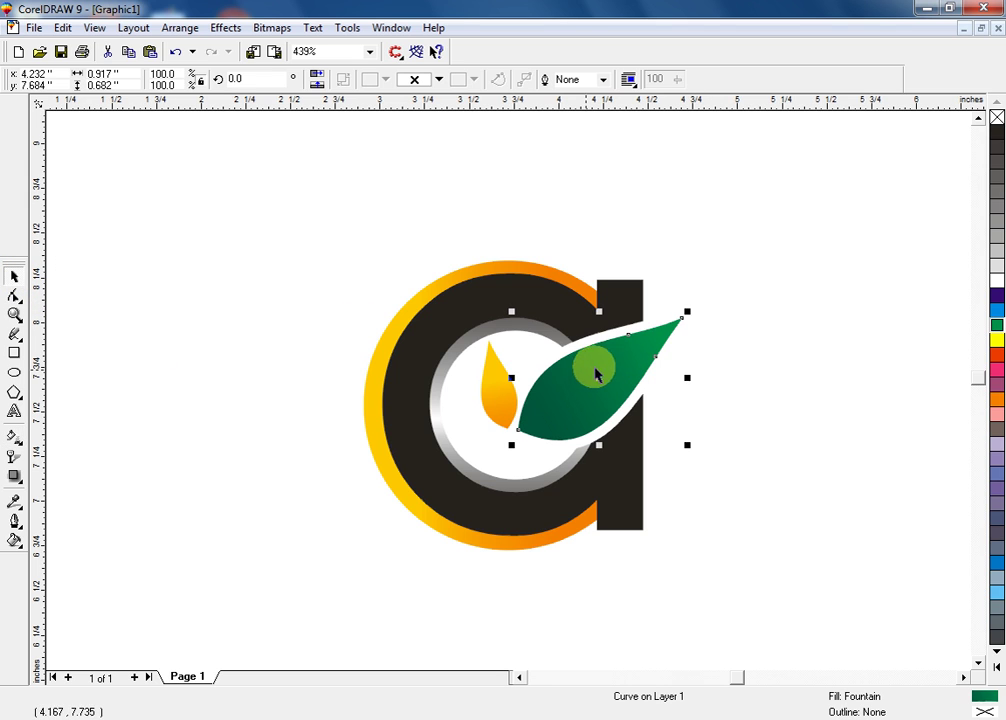
{"action": "left_click", "coordinate": [492, 368]}
{"action": "left_click_drag", "start_coordinate": [275, 250], "coordinate": [730, 584]}
{"action": "key", "text": "F3"}
{"action": "left_click_drag", "start_coordinate": [496, 348], "coordinate": [485, 355]}
{"action": "left_click", "coordinate": [571, 381]}
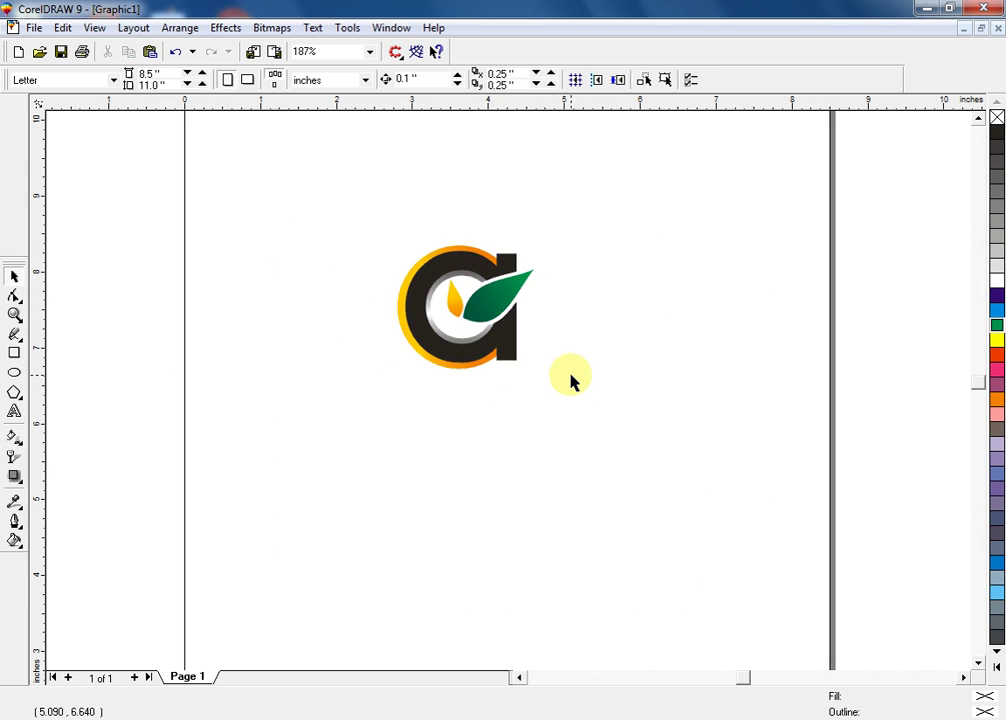
- Draw a square about 2.81 inches wide around the logo, fill it with Light BlueGreen and send it to the back
{"action": "left_click", "coordinate": [15, 315]}
{"action": "left_click_drag", "start_coordinate": [346, 159], "coordinate": [680, 404]}
{"action": "left_click", "coordinate": [14, 276]}
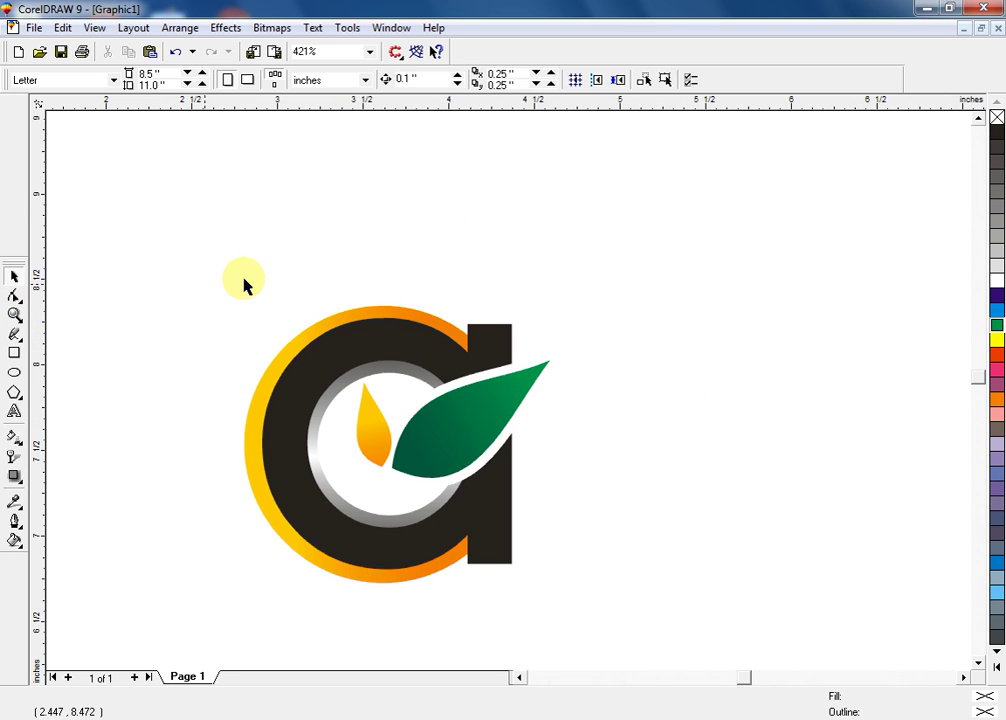
{"action": "left_click", "coordinate": [14, 353]}
{"action": "mouse_move", "coordinate": [113, 186]}
{"action": "left_mouse_down"}
{"action": "mouse_move", "coordinate": [582, 653]}
{"action": "mouse_move", "coordinate": [597, 653]}
{"action": "mouse_move", "coordinate": [595, 666]}
{"action": "left_mouse_up"}
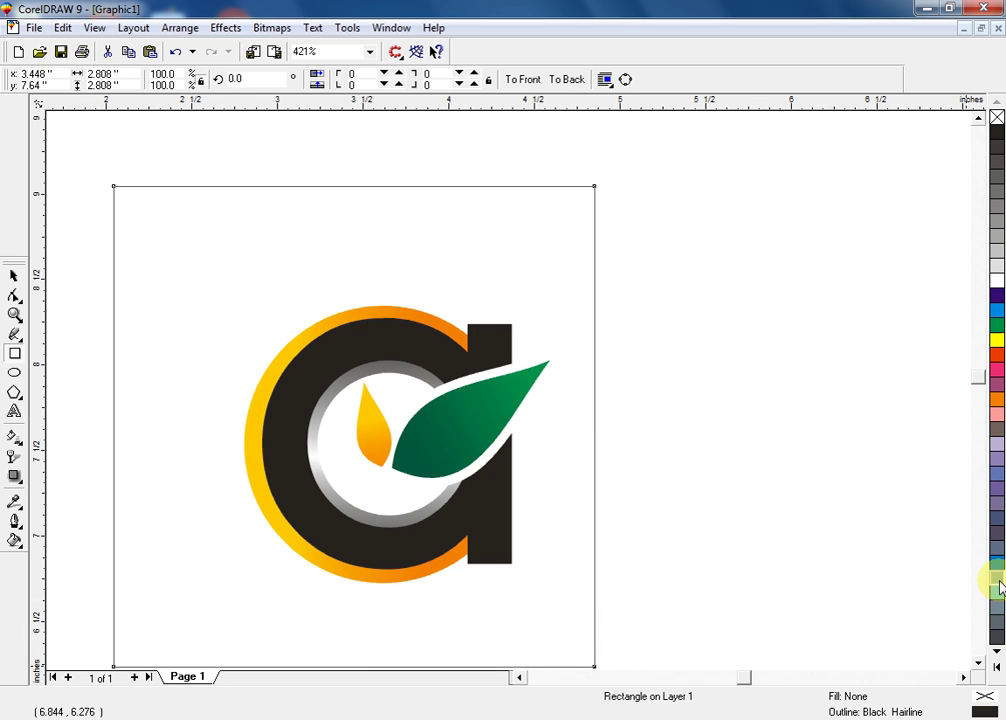
{"action": "left_click", "coordinate": [998, 579]}
{"action": "key", "text": "shift+Page_Down"}
{"action": "left_click", "coordinate": [14, 276]}
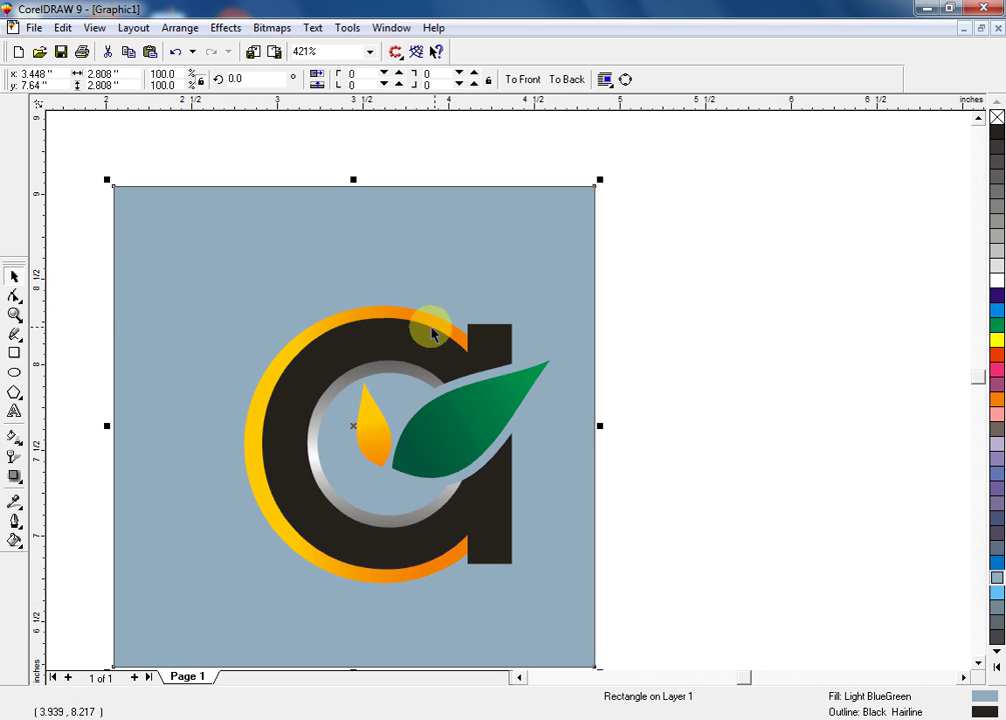
- Center the background square horizontally on the inner grey ring
{"action": "key", "text": "Escape"}
{"action": "left_click", "coordinate": [391, 328]}
{"action": "left_click", "coordinate": [391, 332], "text": "alt"}
{"action": "left_click", "coordinate": [391, 332], "text": "shift"}
{"action": "key", "text": "c"}
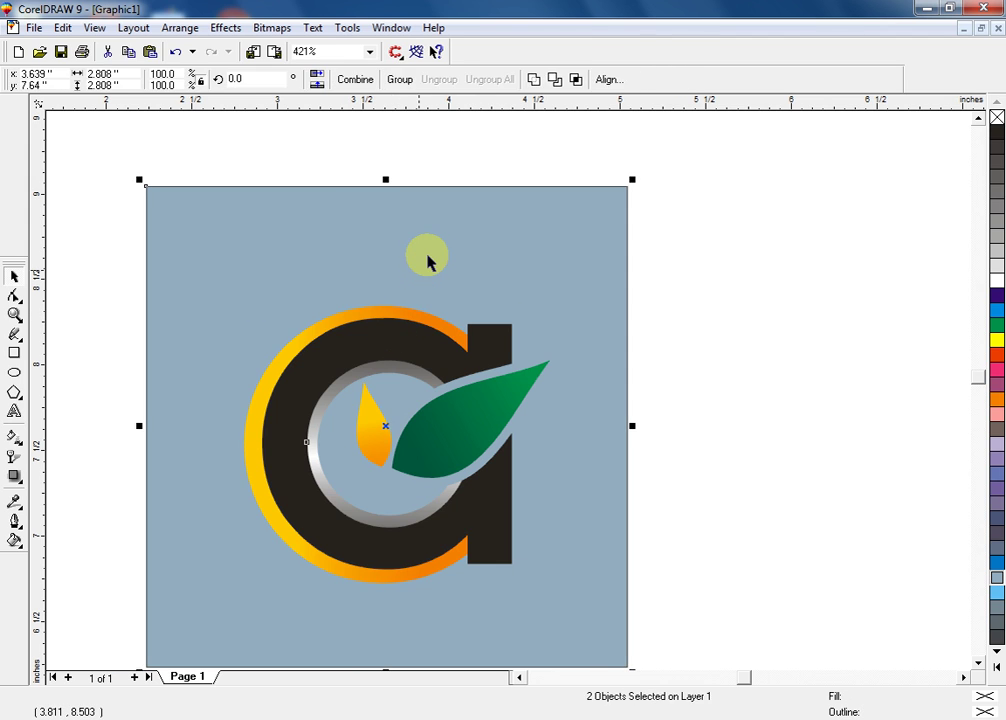
- Give the background square a radial fountain fill, white behind the logo's center and Light BlueGreen toward the edges
{"action": "left_click", "coordinate": [428, 262]}
{"action": "key", "text": "g"}
{"action": "left_click_drag", "start_coordinate": [394, 387], "coordinate": [456, 577]}
{"action": "left_click", "coordinate": [163, 80]}
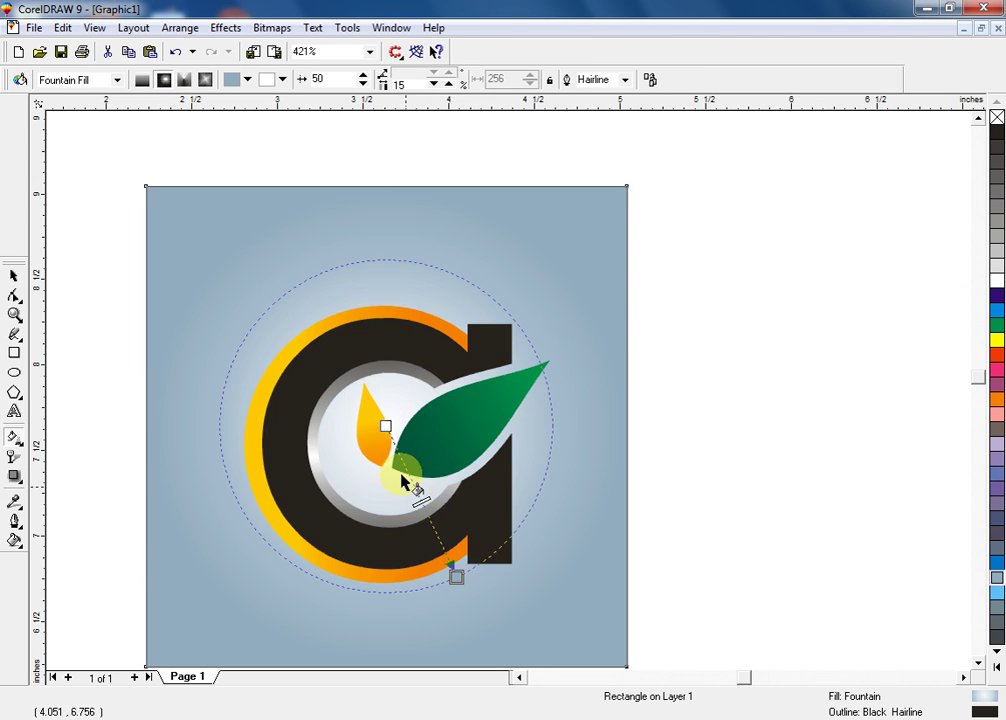
{"action": "left_click_drag", "start_coordinate": [385, 427], "coordinate": [379, 442]}
{"action": "left_click_drag", "start_coordinate": [456, 577], "coordinate": [481, 601]}
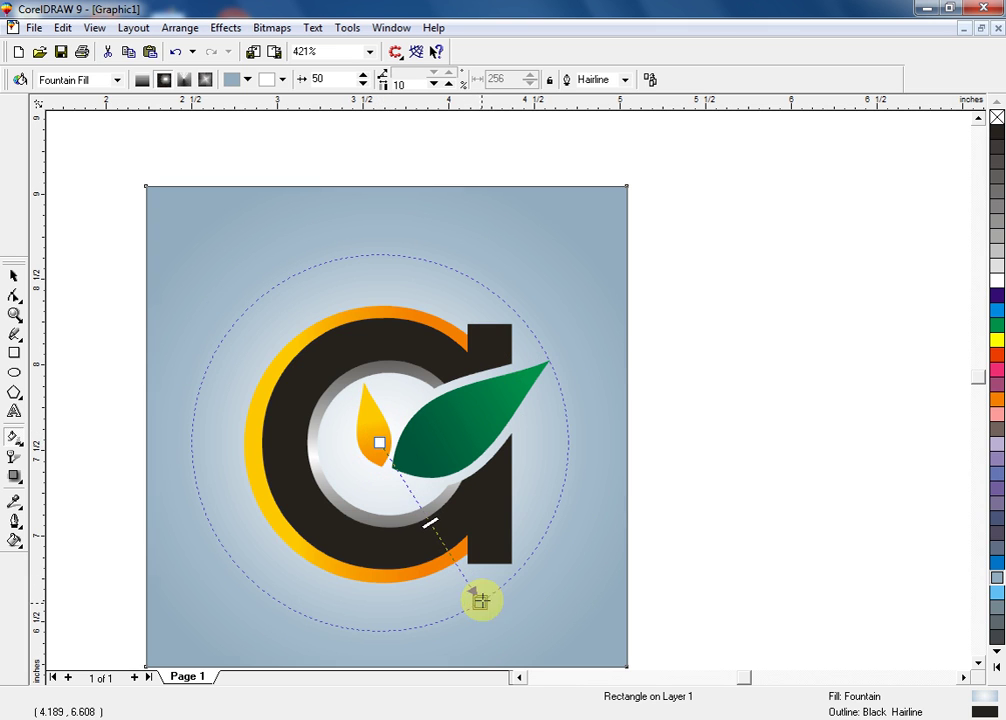
{"action": "left_click", "coordinate": [13, 276]}
- Copy the letter's black fill onto the large leaf
{"action": "left_click", "coordinate": [495, 434]}
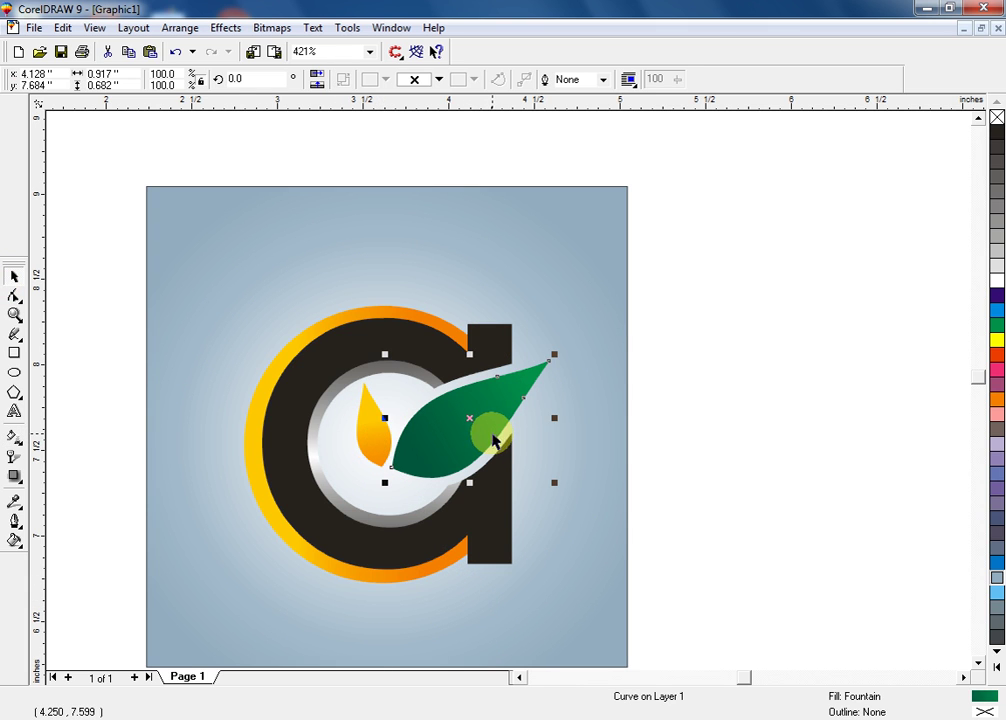
{"action": "key", "text": "ctrl+shift+a"}
{"action": "left_click", "coordinate": [516, 398]}
{"action": "left_click", "coordinate": [416, 350]}
{"action": "left_click", "coordinate": [629, 364]}
{"action": "left_click", "coordinate": [765, 298]}
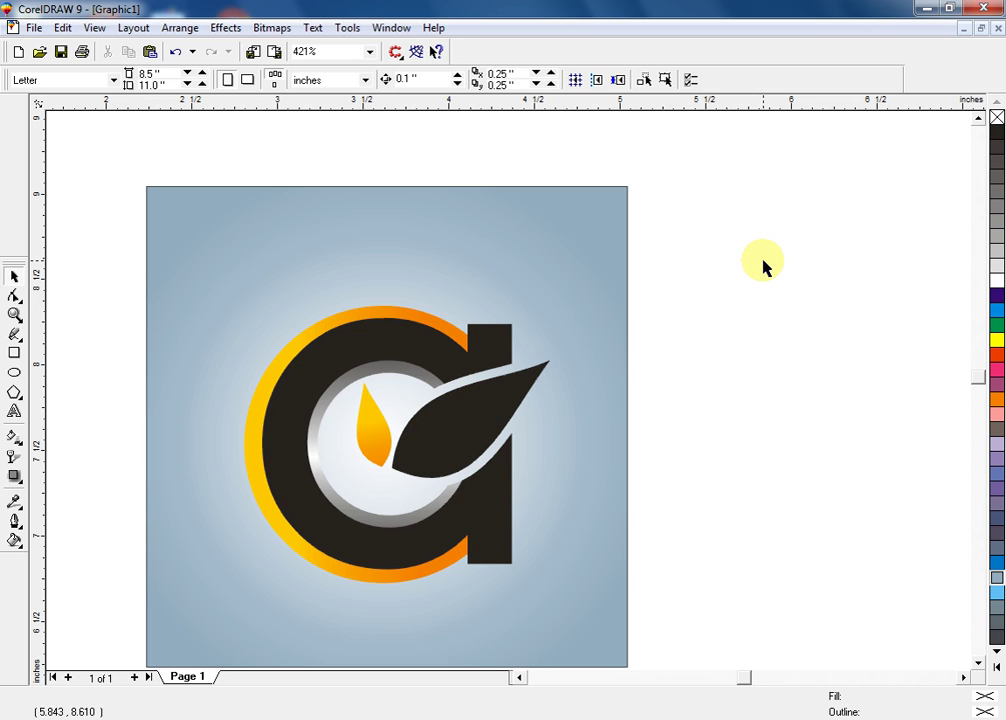
{"action": "left_click", "coordinate": [501, 459]}
{"action": "left_click", "coordinate": [78, 364]}
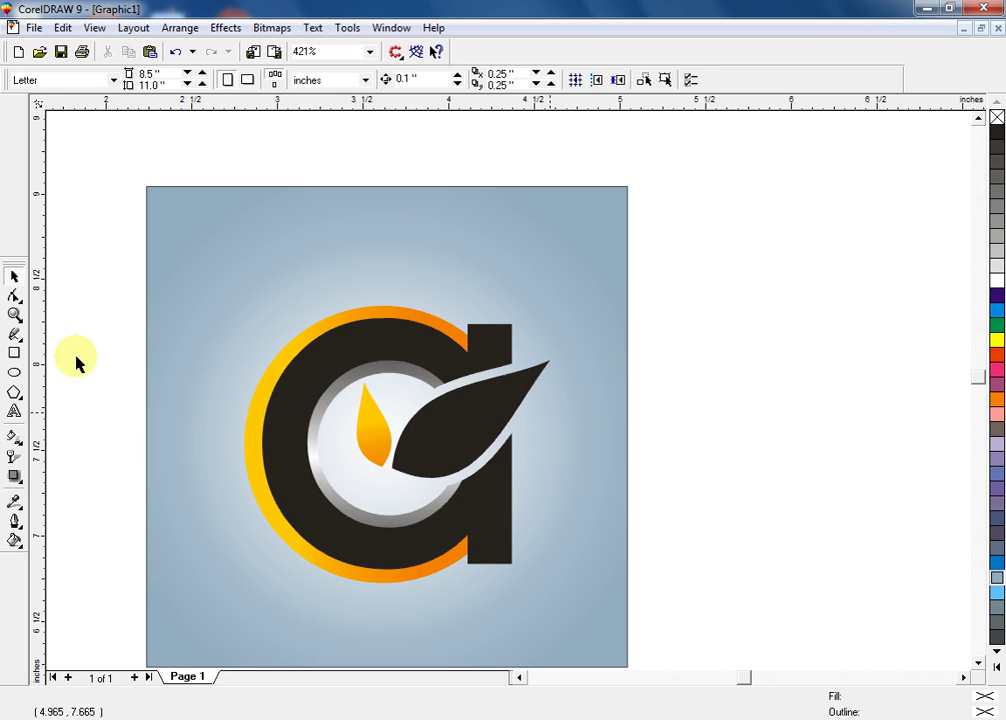
- Enlarge the background square from its center to about 2.88 inches per side
{"action": "left_click", "coordinate": [17, 316]}
{"action": "left_click_drag", "start_coordinate": [180, 238], "coordinate": [696, 622]}
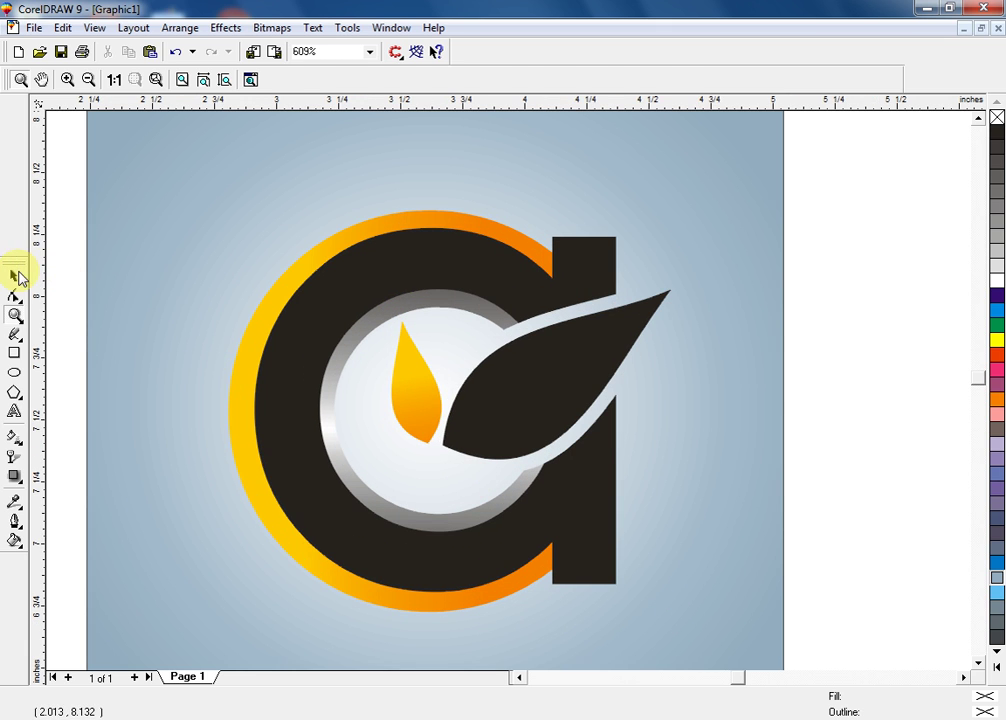
{"action": "left_click", "coordinate": [18, 276]}
{"action": "key", "text": "F3"}
{"action": "left_click", "coordinate": [622, 238]}
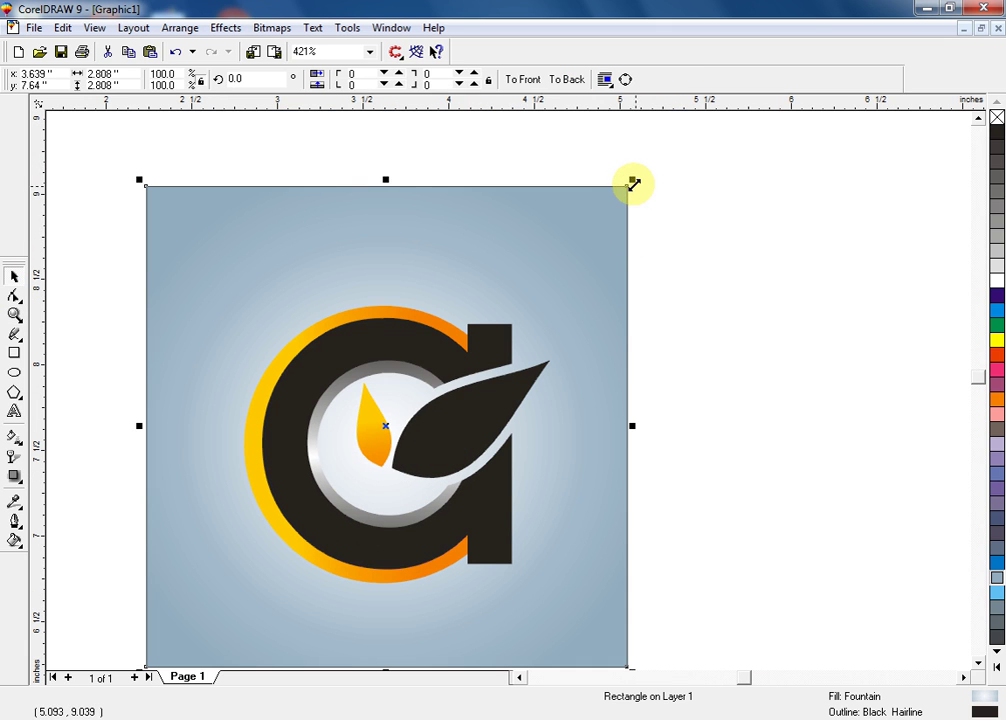
{"action": "left_click_drag", "start_coordinate": [632, 183], "coordinate": [637, 178]}
{"action": "left_click", "coordinate": [725, 306]}
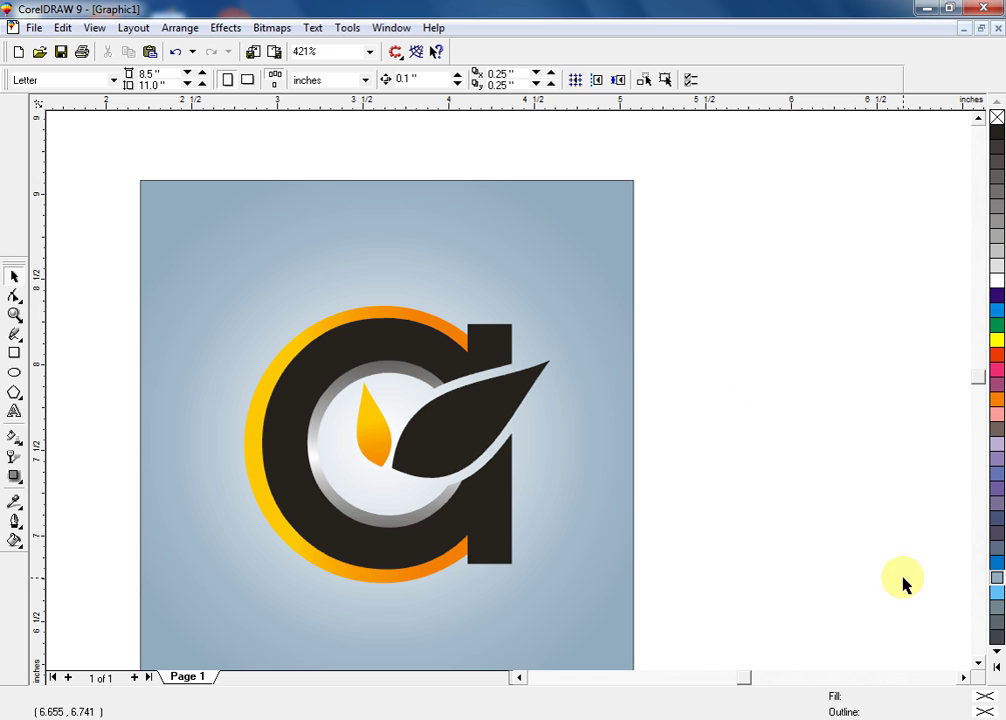
- Check the whole background and preview the finished logo full screen
{"action": "scroll", "coordinate": [769, 519], "scroll_direction": "down", "scroll_amount": 2}
{"action": "left_click", "coordinate": [641, 585]}
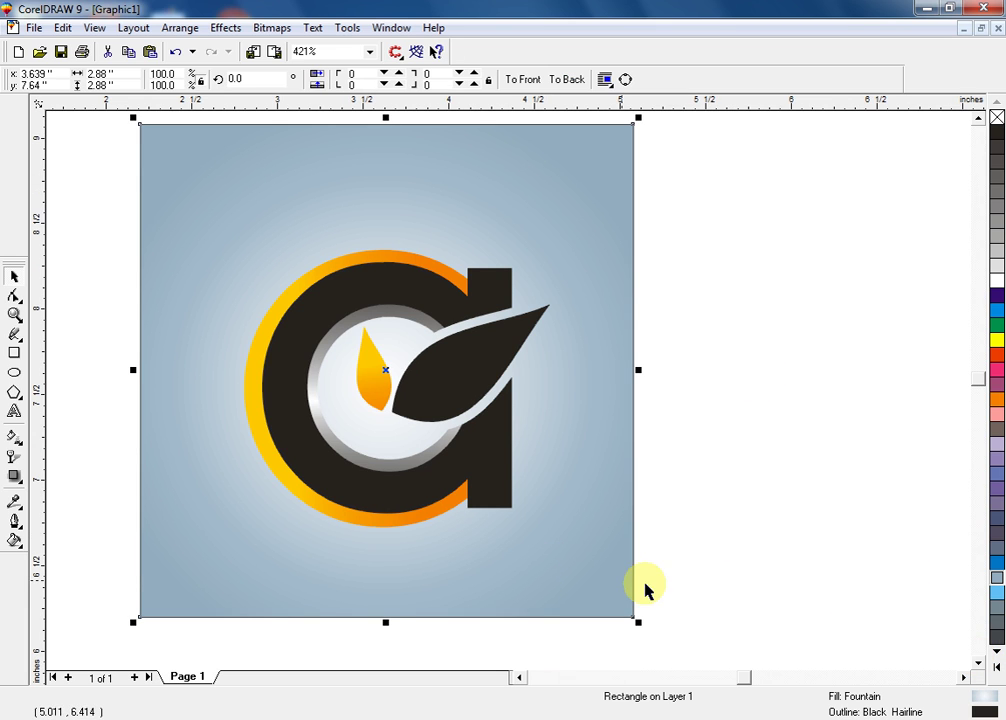
{"action": "left_click", "coordinate": [680, 470]}
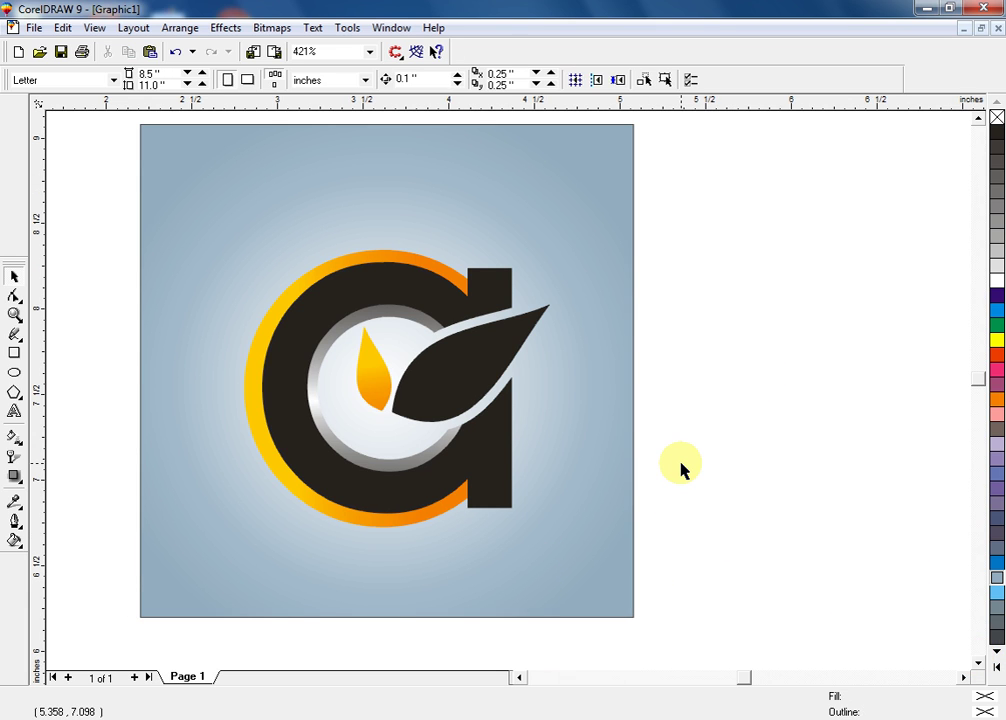
{"action": "key", "text": "F4"}
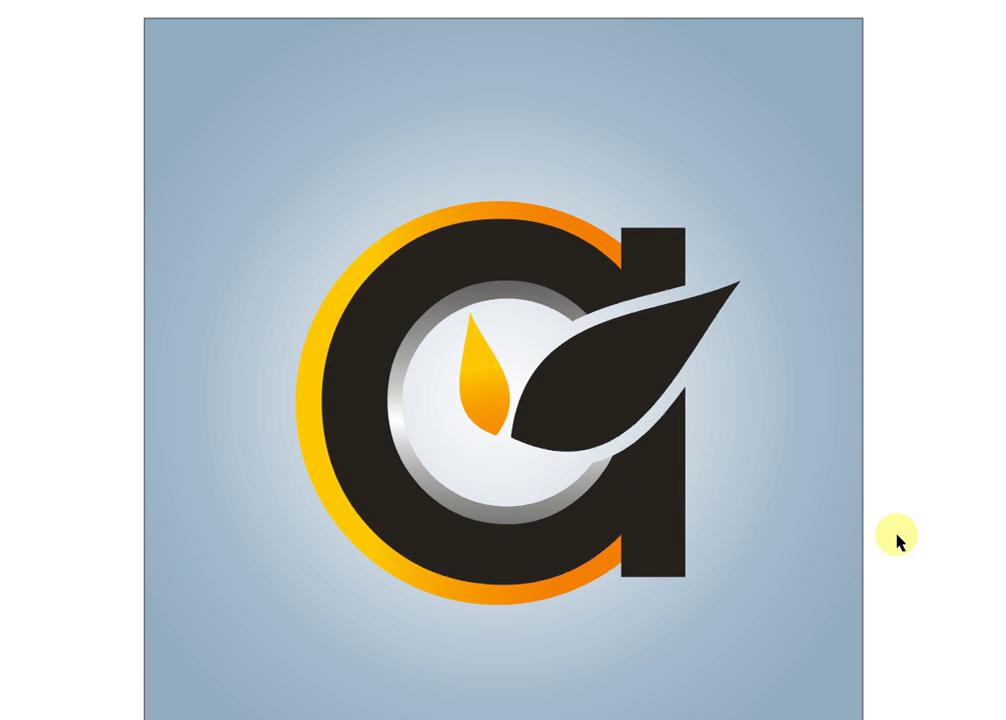